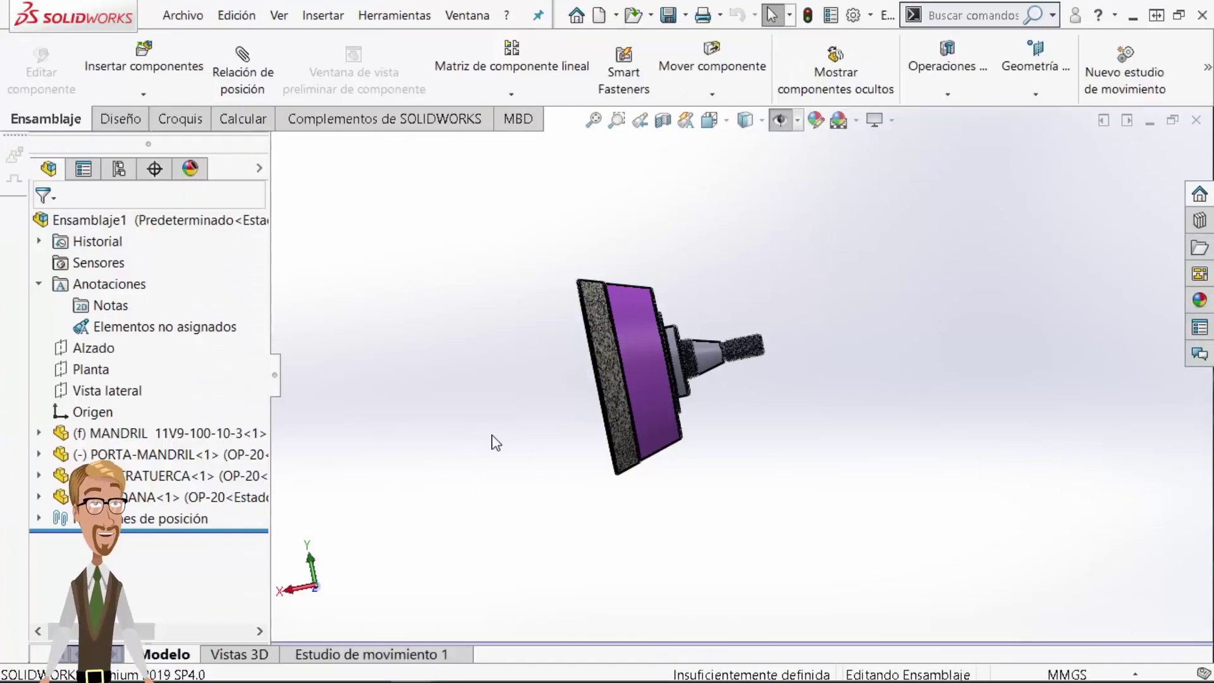
Orbit Ensamblaje1 to face the engraved wheel side, then turn it sideways to show wheel and shaft
mouse_move(762, 411)
middle_down()
mouse_move(847, 411)
mouse_move(852, 382)
mouse_move(740, 344)
mouse_move(775, 373)
middle_up()
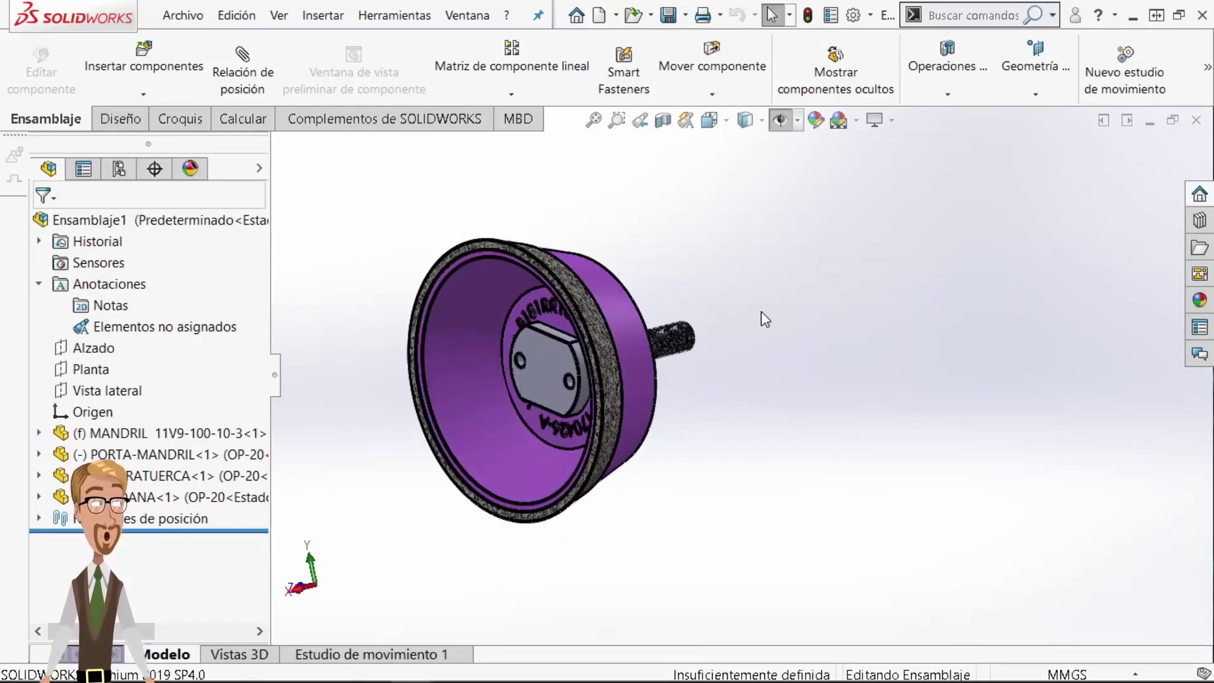
mouse_move(710, 285)
middle_down()
mouse_move(653, 277)
mouse_move(714, 286)
middle_up()
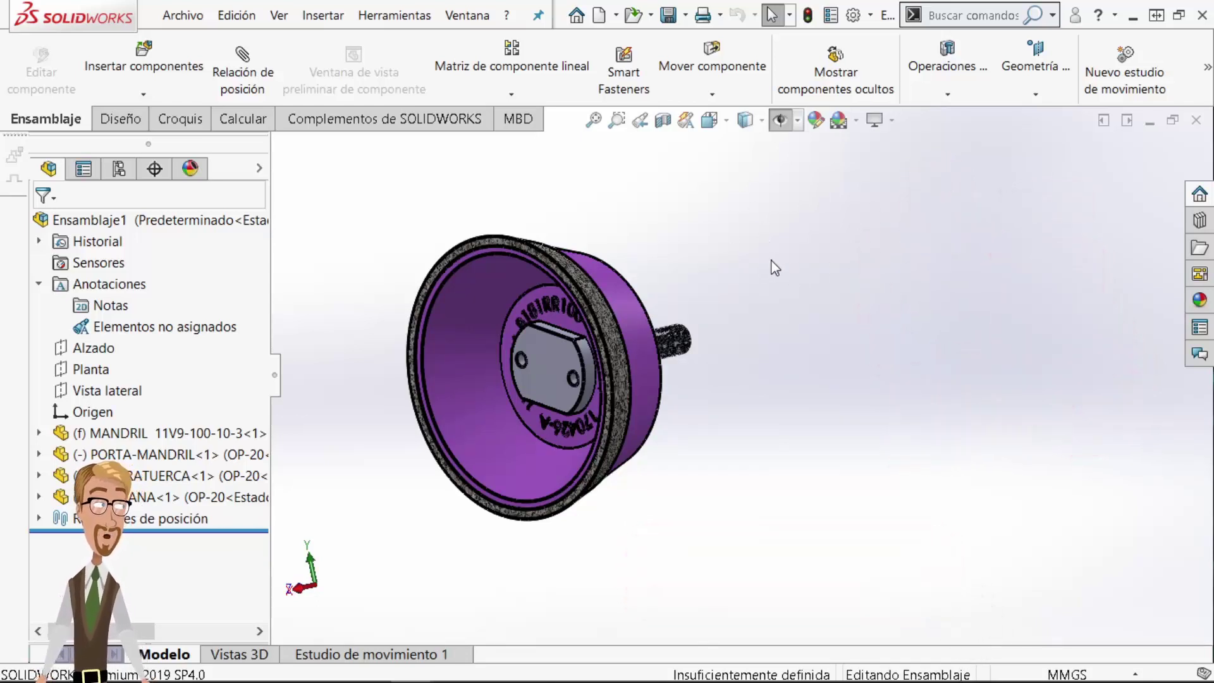
key(ctrl+Tab)
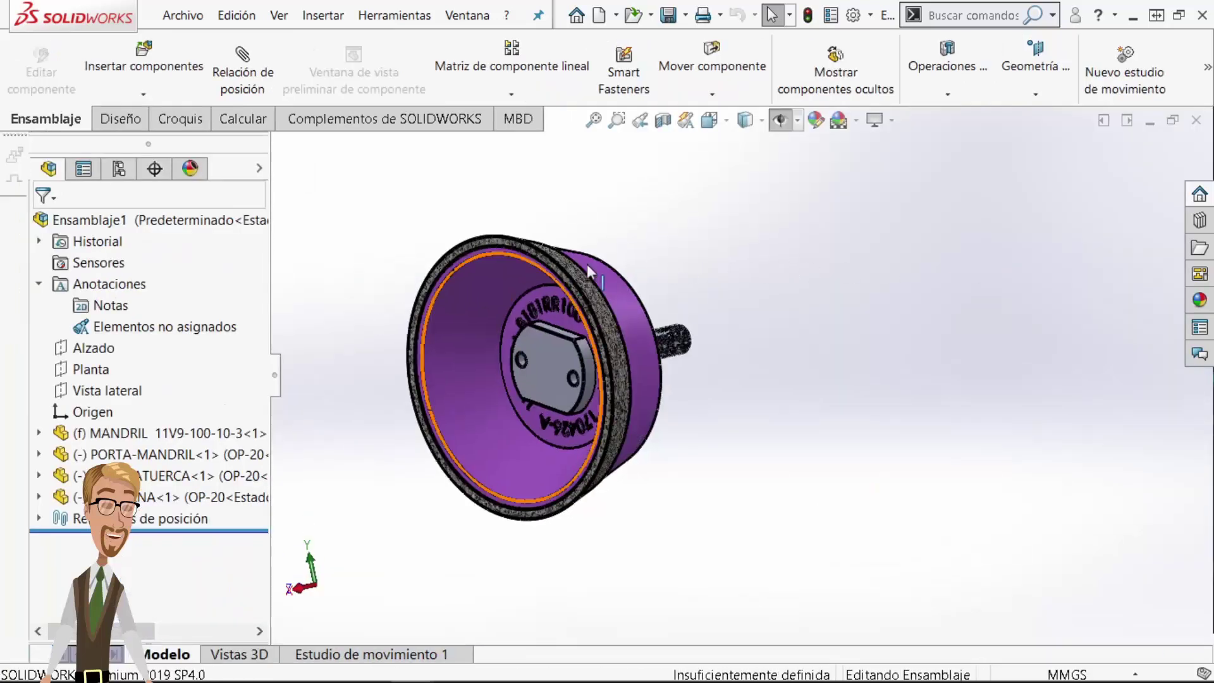
middle_drag(560, 282, 695, 274)
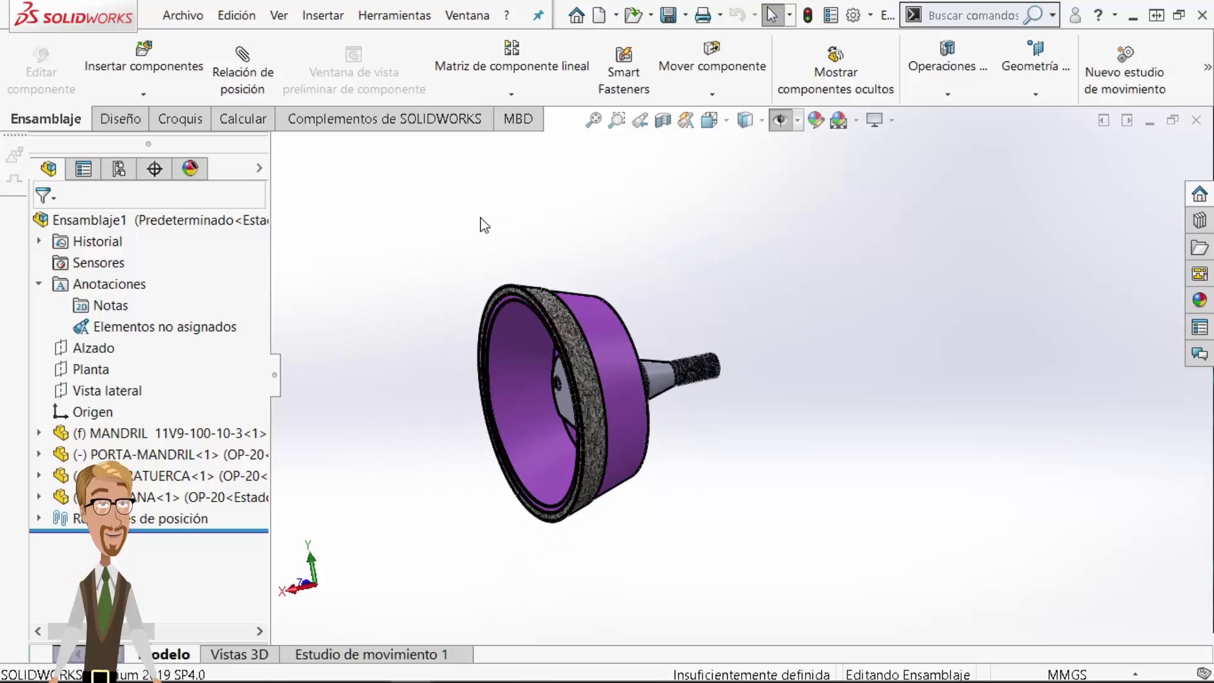
Cut the assembly with a section plane and turn the view to inspect the cut
click(663, 120)
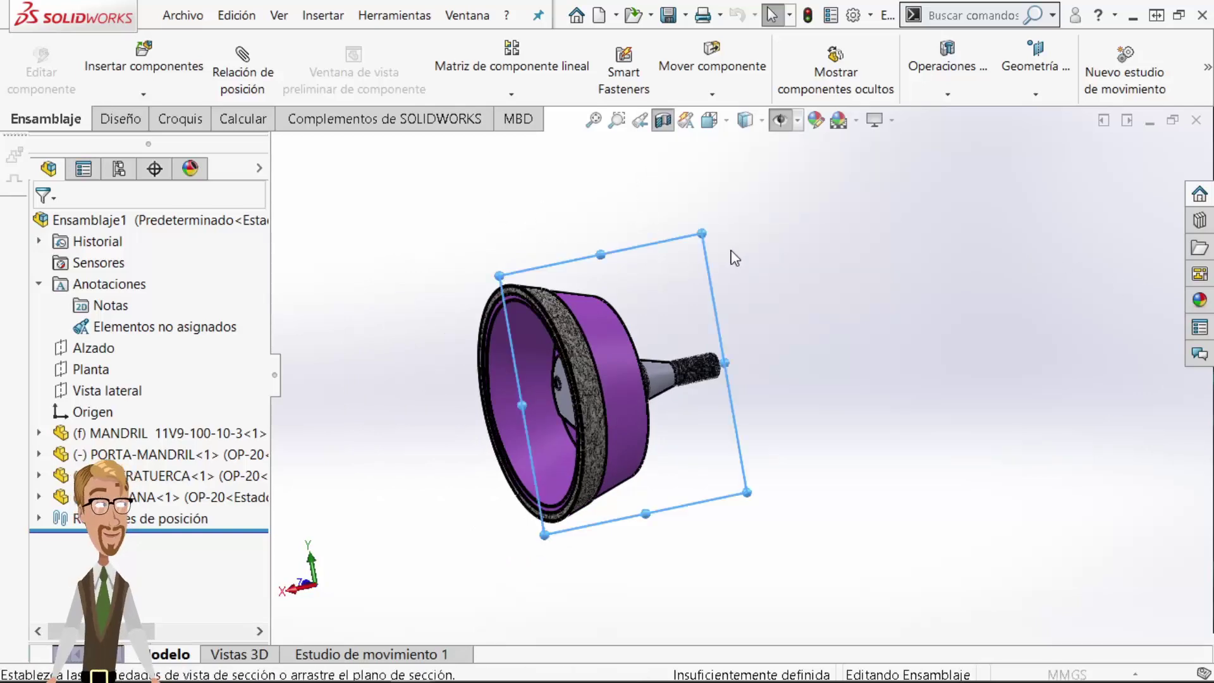
middle_drag(541, 371, 258, 302)
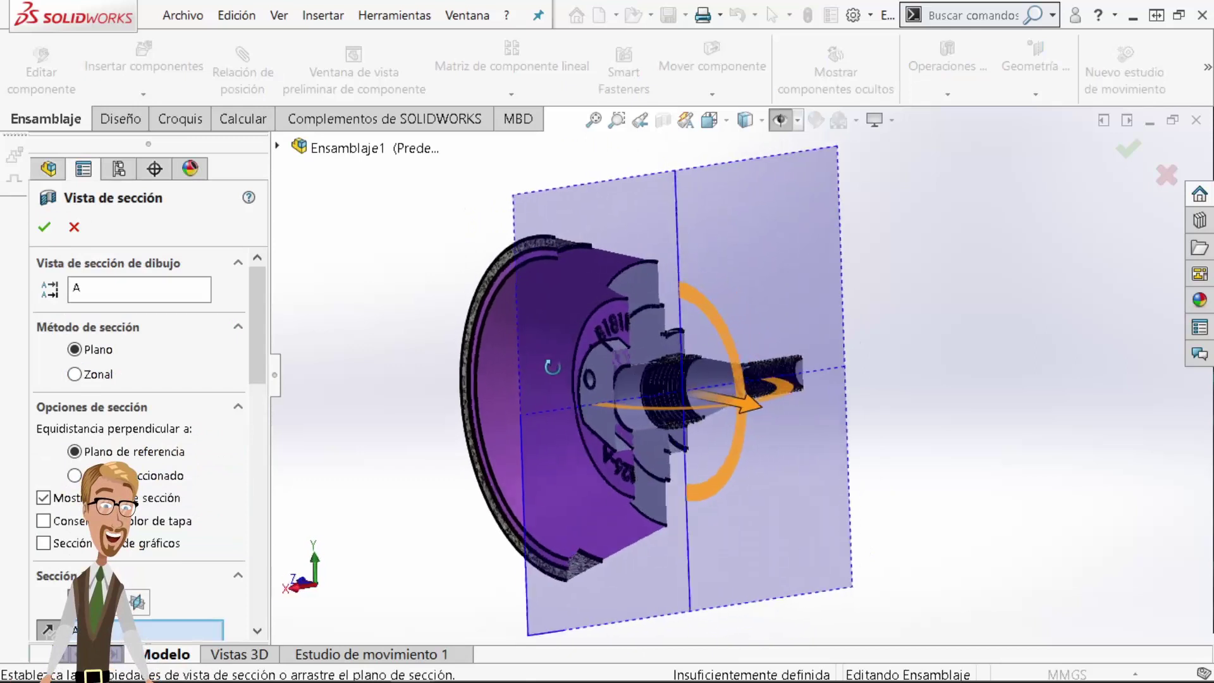
drag(258, 302, 216, 599)
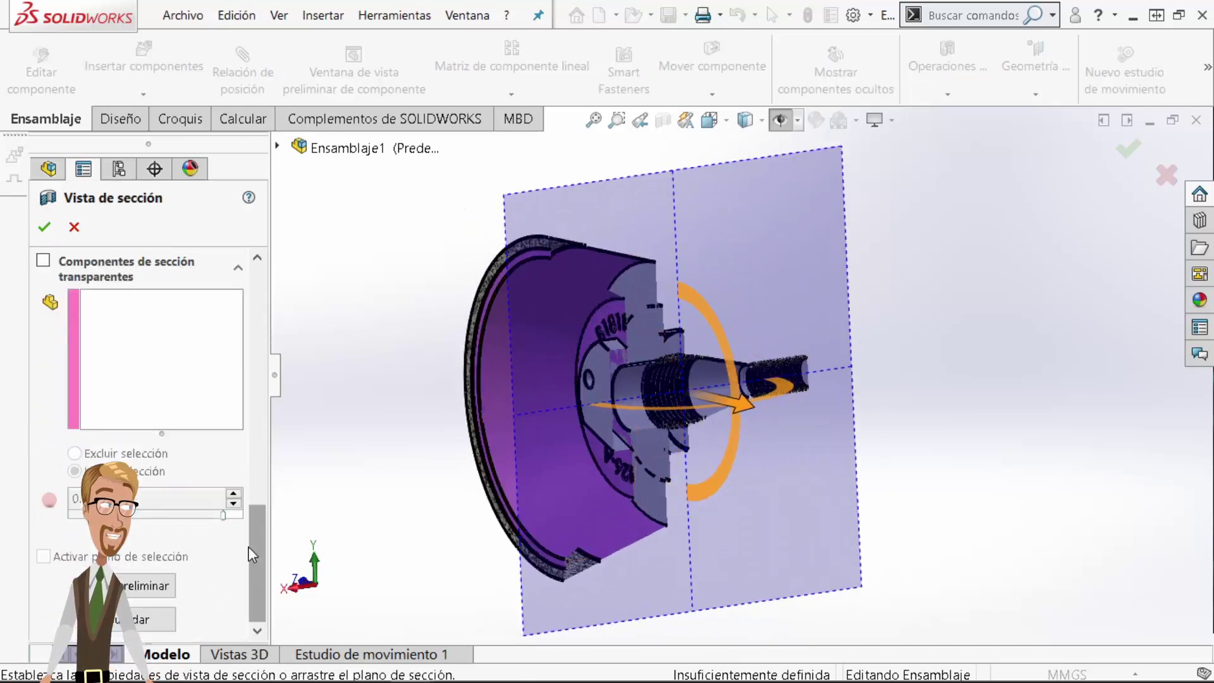
Save the section as drawing annotation view 'Vista de sección A-A' with automatic hatching
click(138, 620)
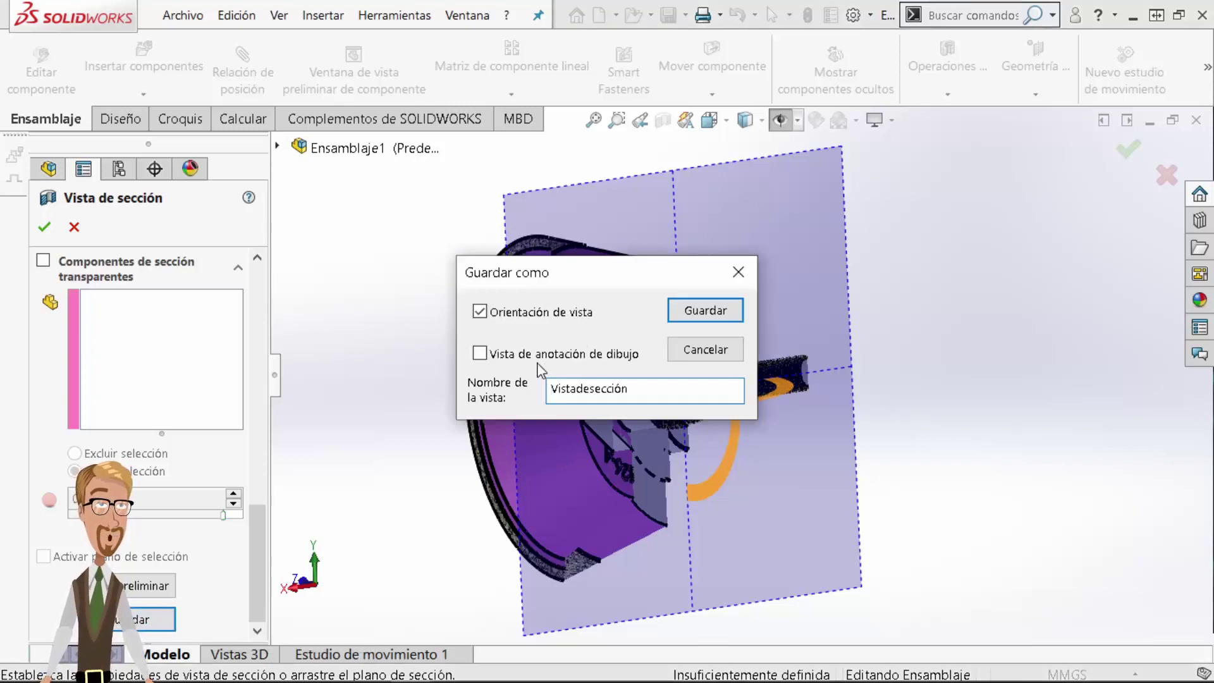
click(484, 353)
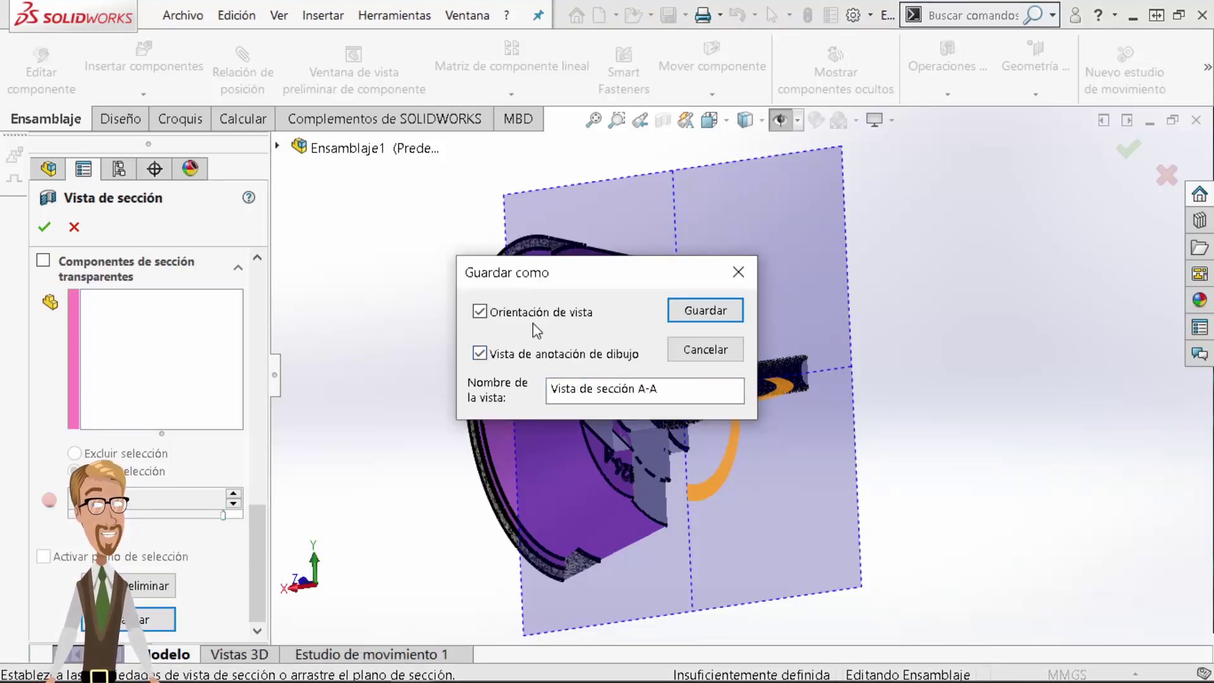
drag(677, 388, 525, 390)
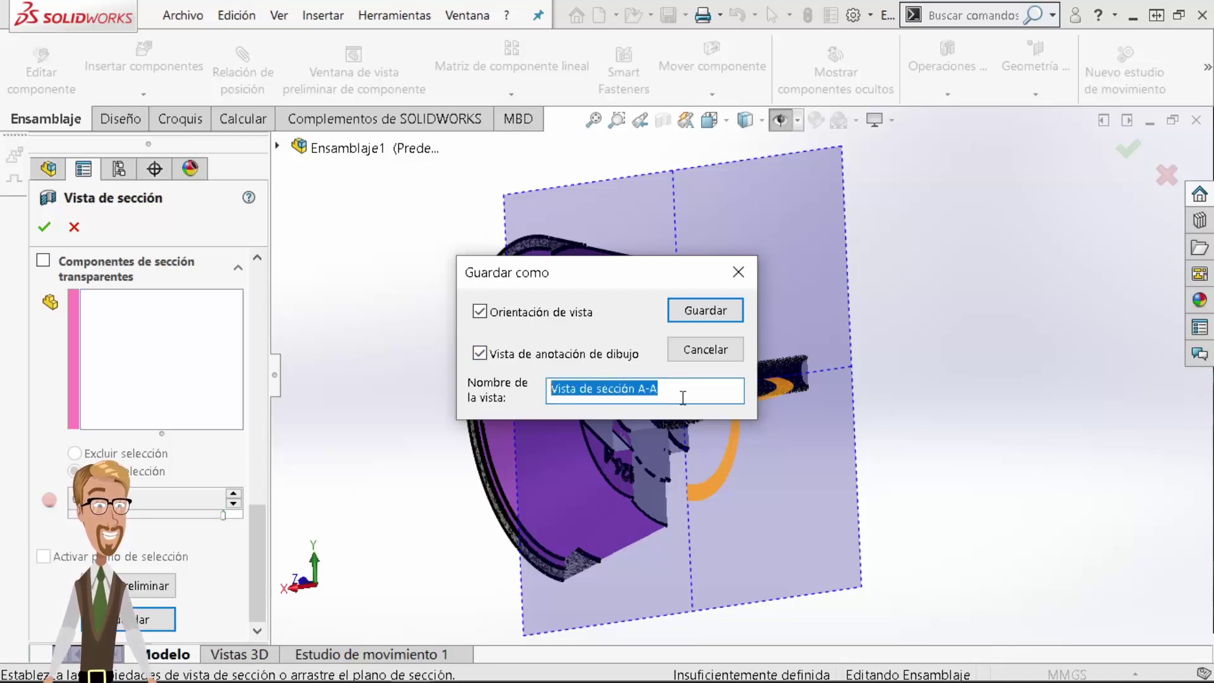
click(705, 316)
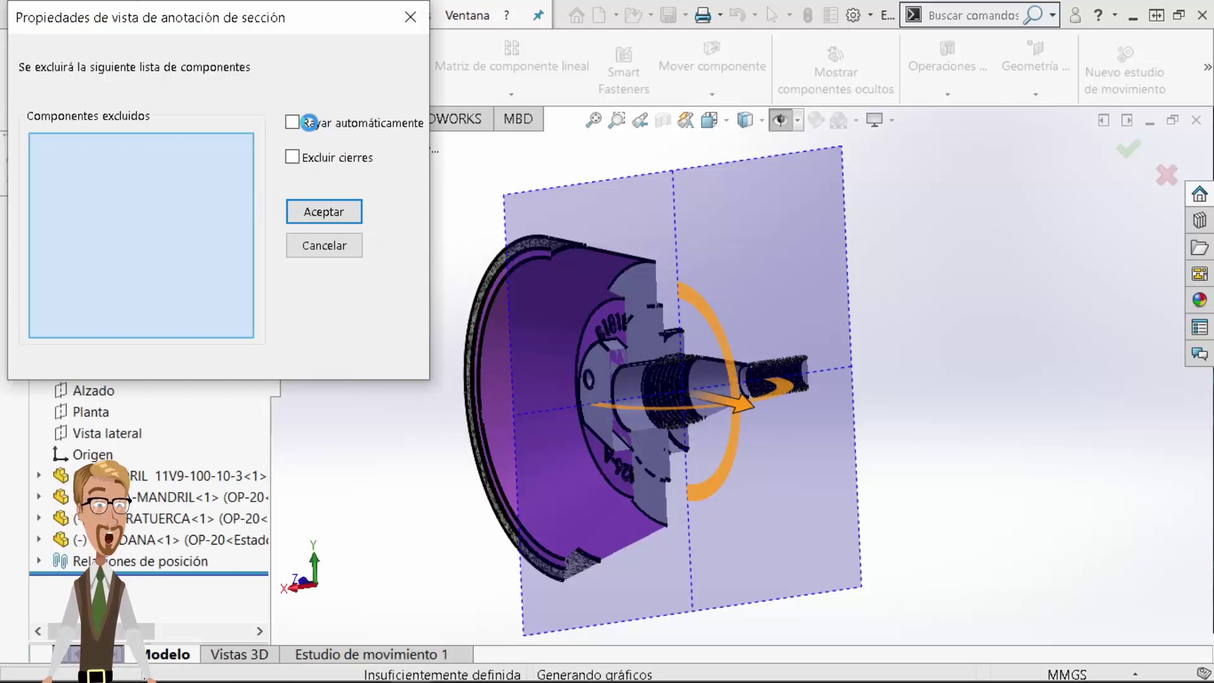
click(292, 122)
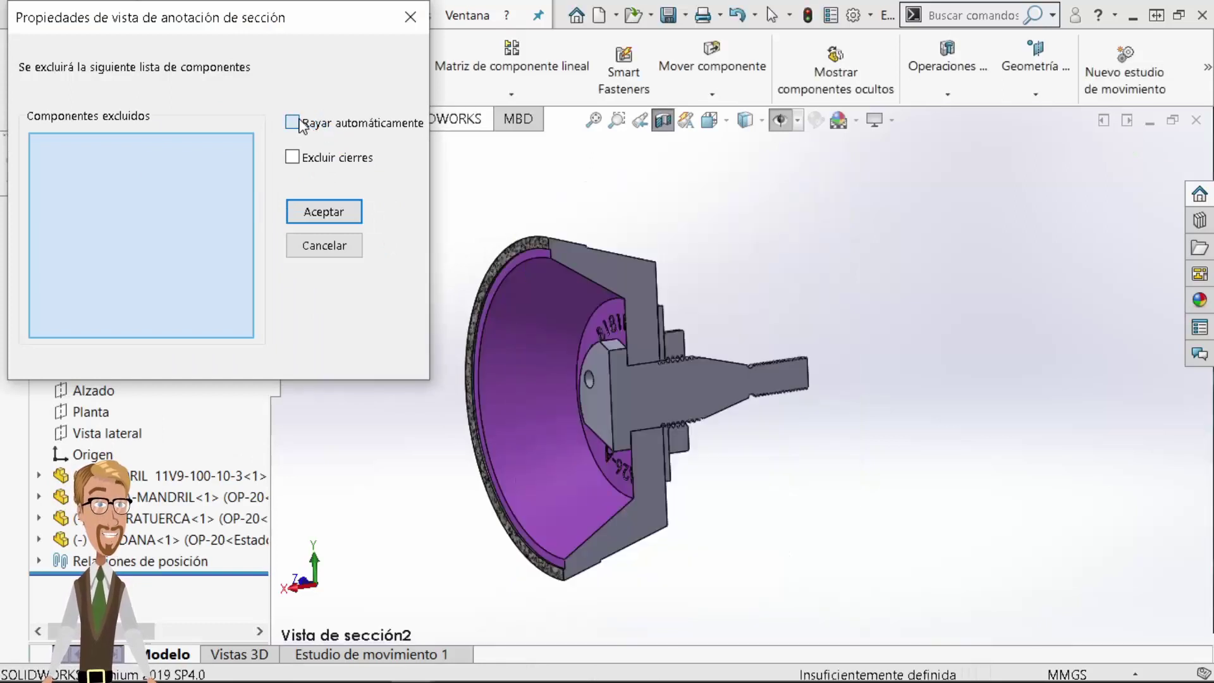
click(344, 218)
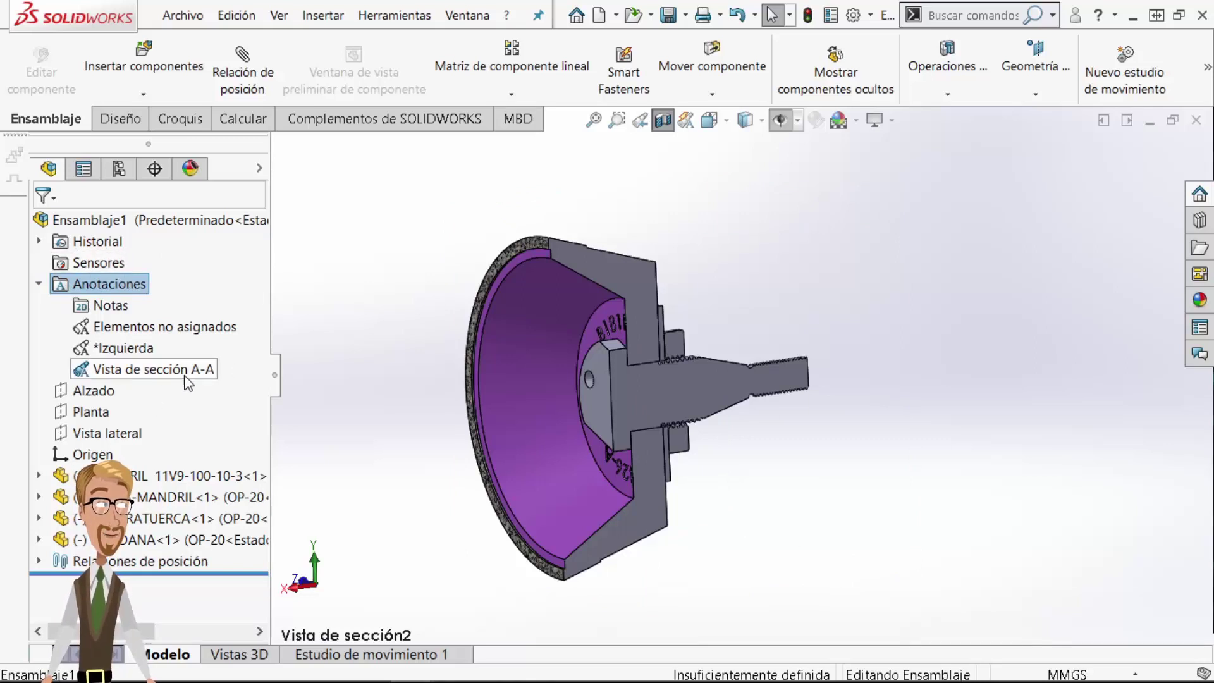
click(397, 201)
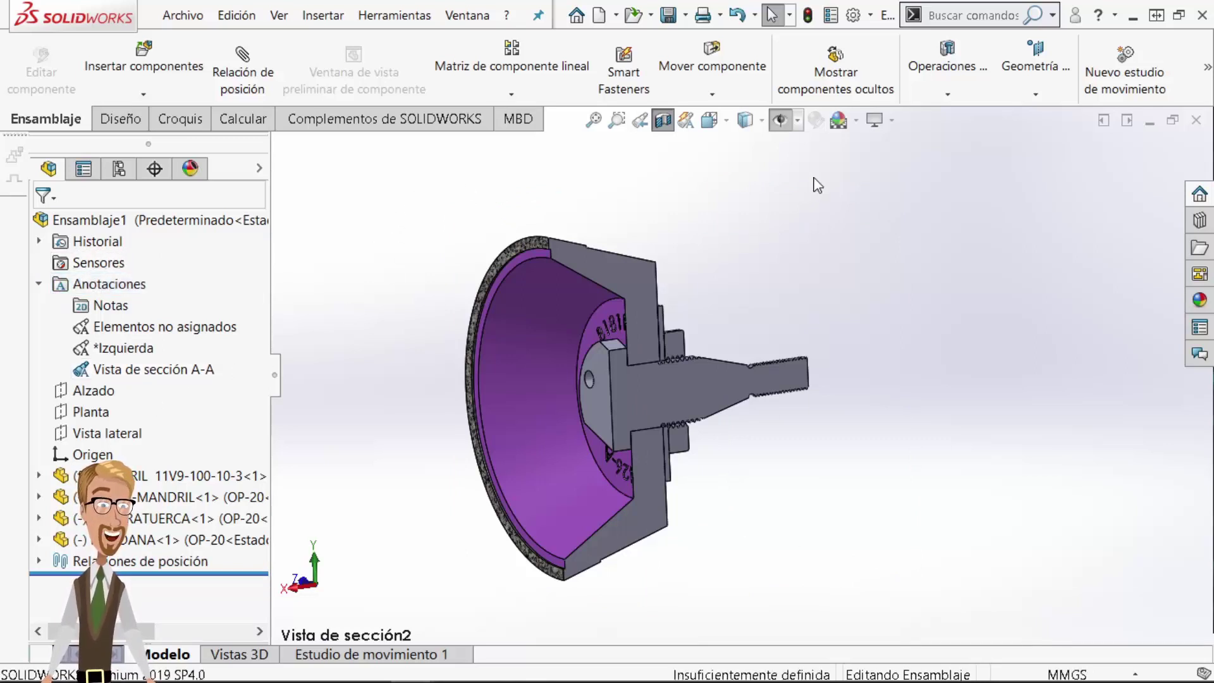
Copy the OPERATION DESCRIPTION OP-20(2) sheet and paste it after the current sheet
key(ctrl+Tab)
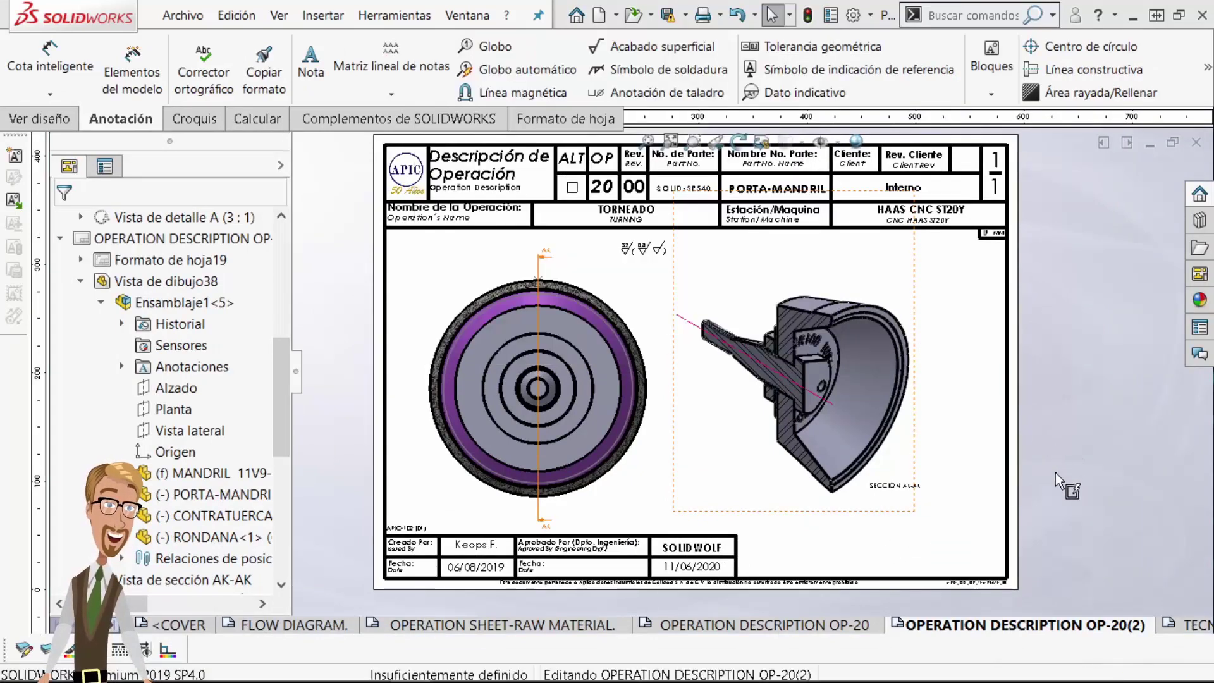
right_click(969, 625)
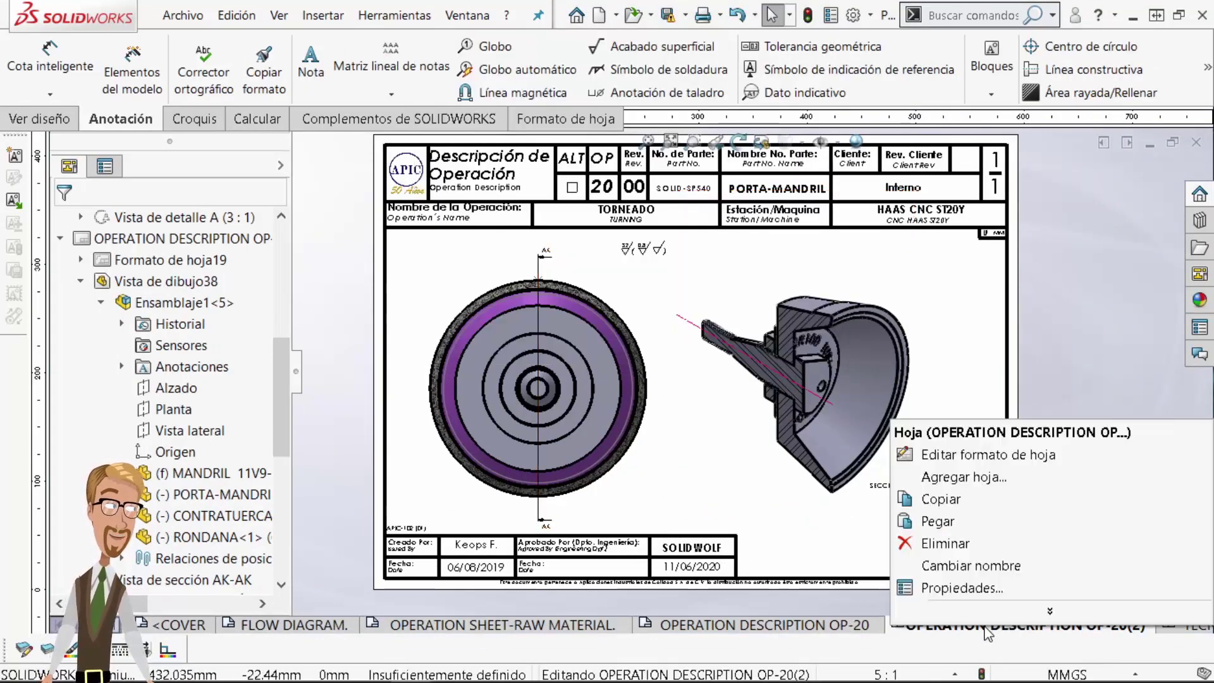
click(941, 499)
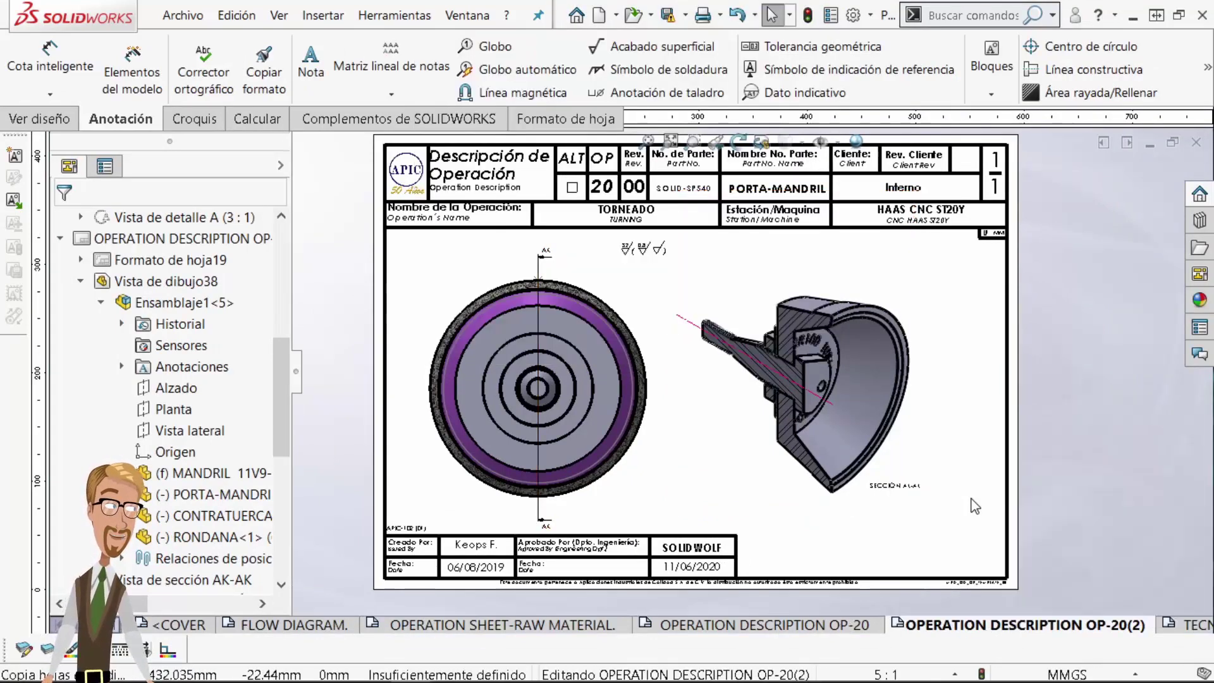
right_click(1024, 620)
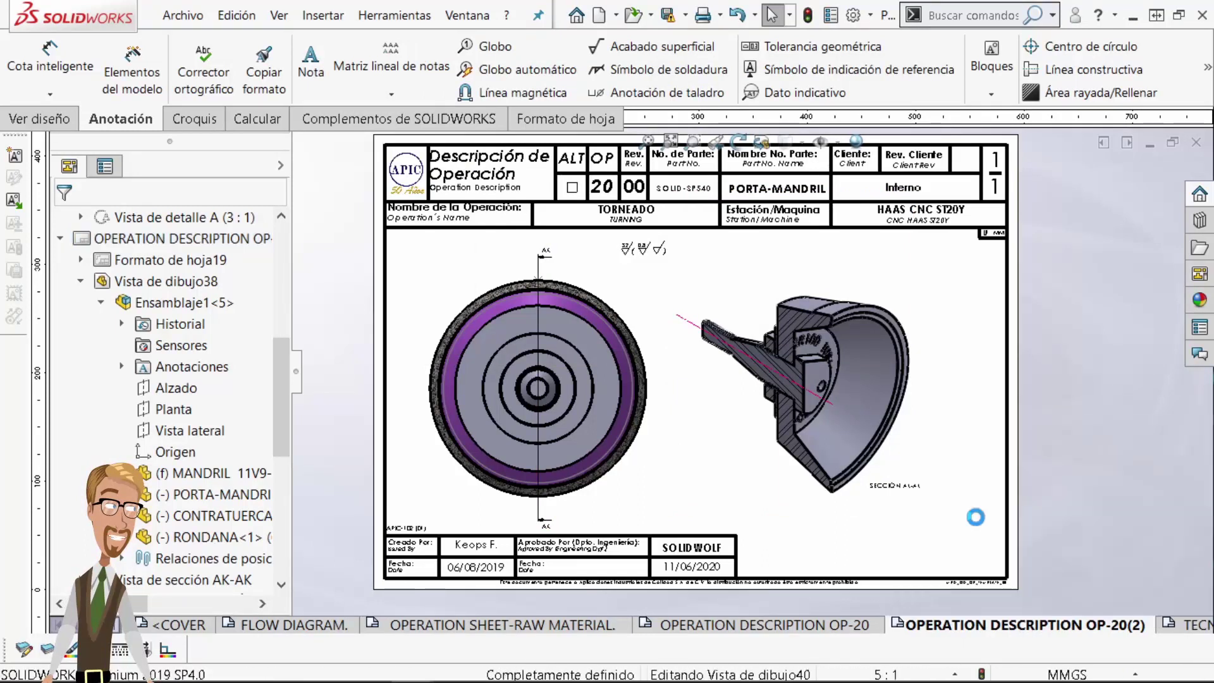
click(984, 522)
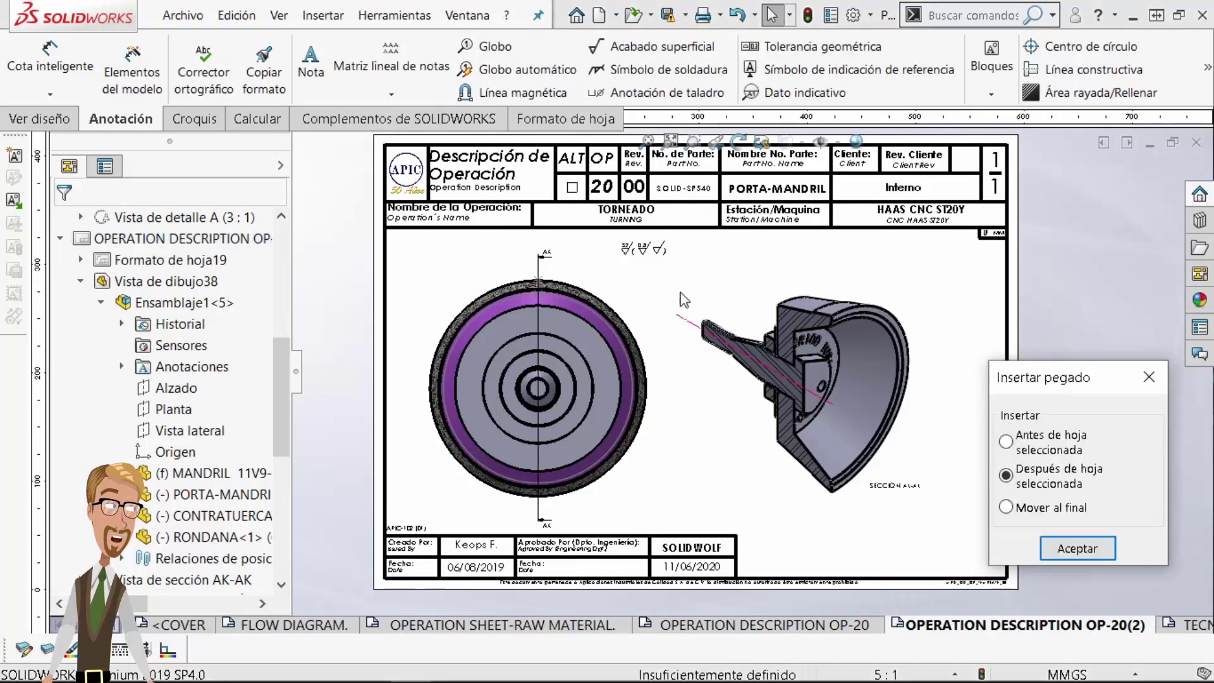
click(1078, 549)
click(1083, 487)
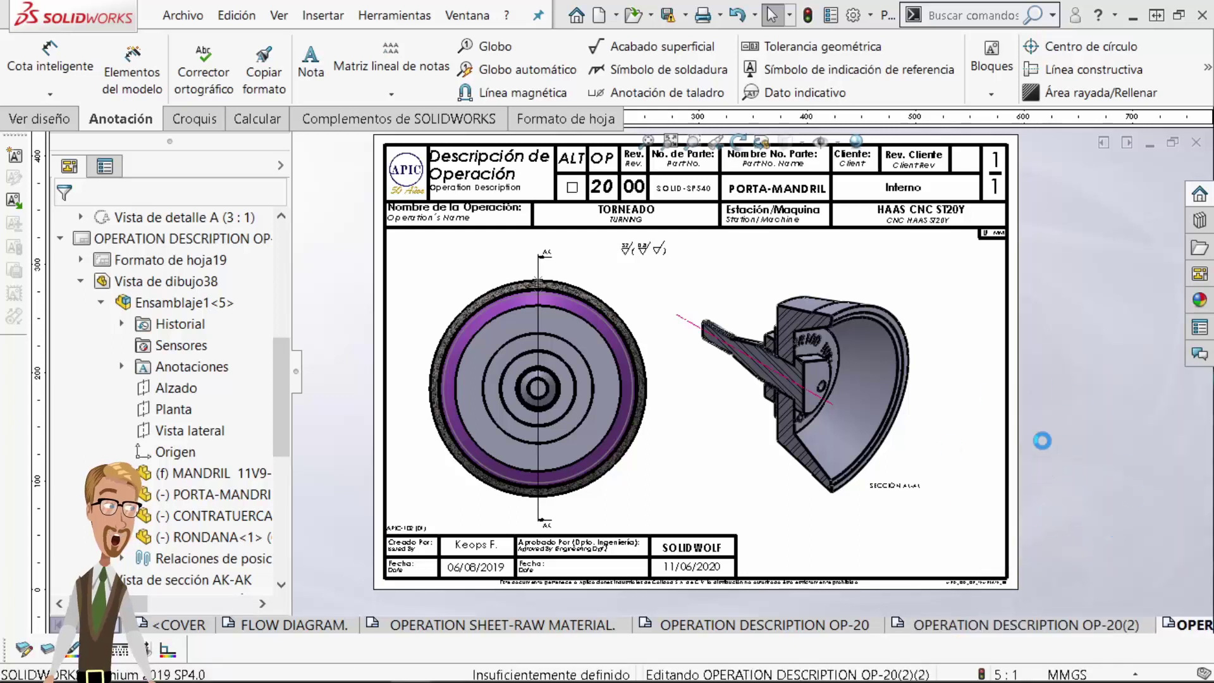
Delete the section view and the circular left view from the new sheet
click(869, 292)
key(Delete)
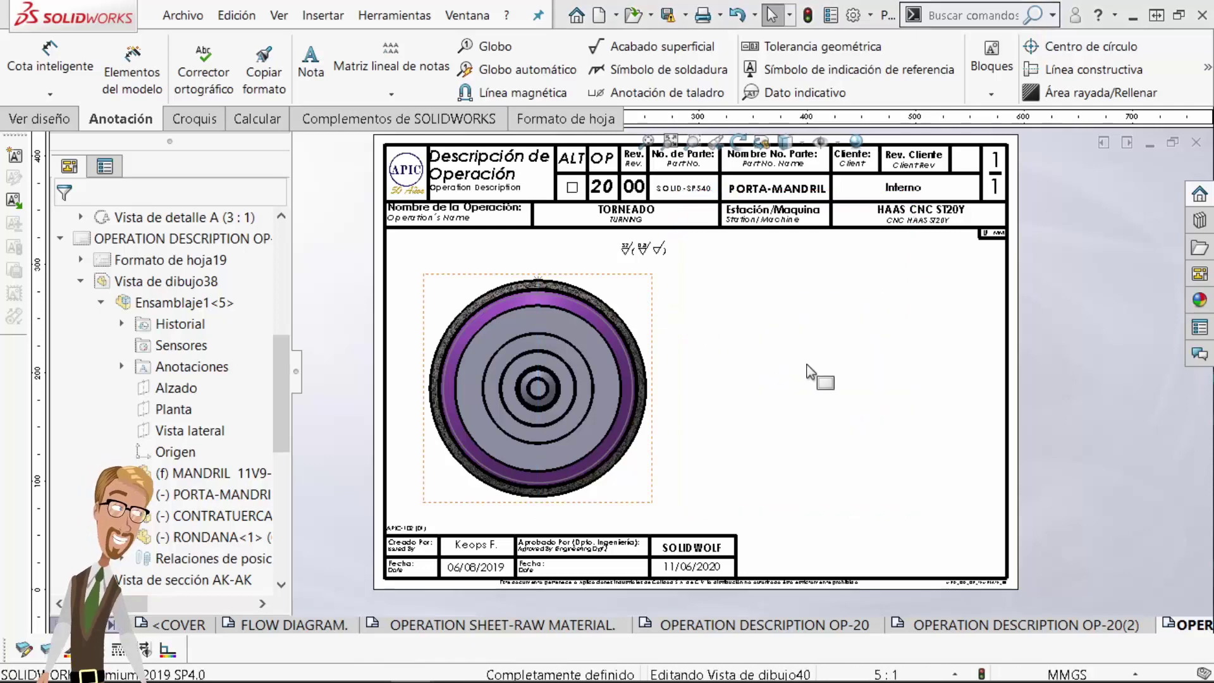
key(Delete)
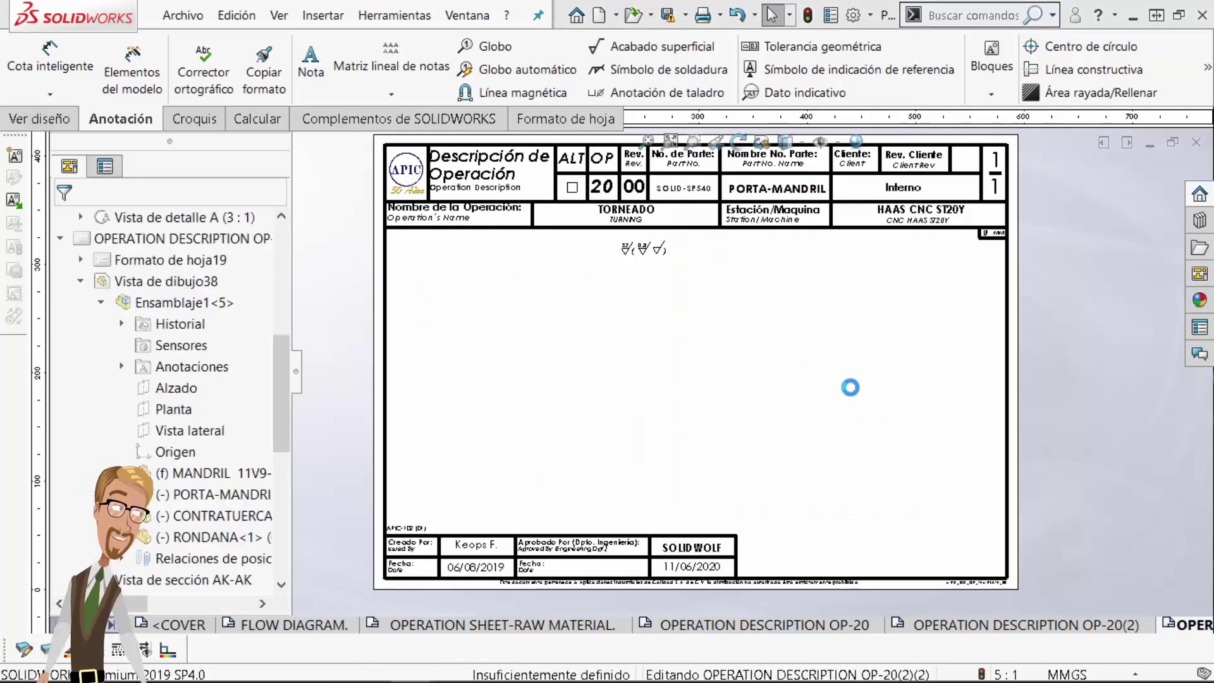
Drag the (A) Izquierda view of Ensamblaje1 from the refreshed View Palette onto sheet OP-20(2)(2)
click(1198, 277)
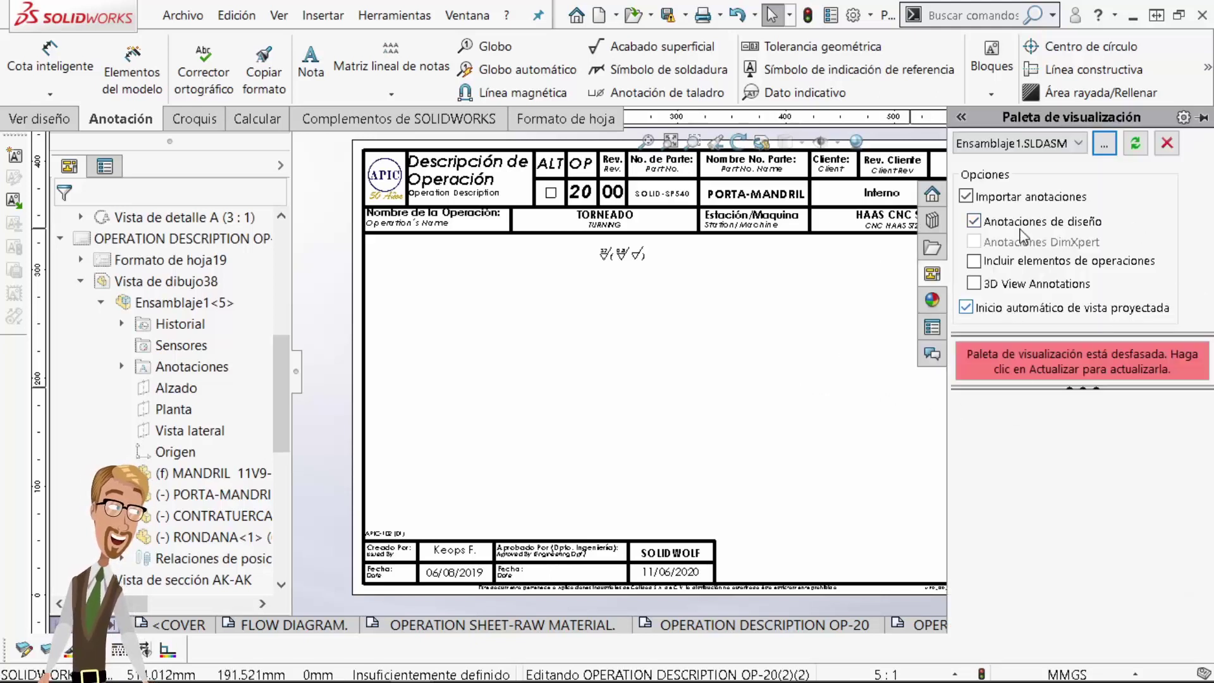
click(1136, 145)
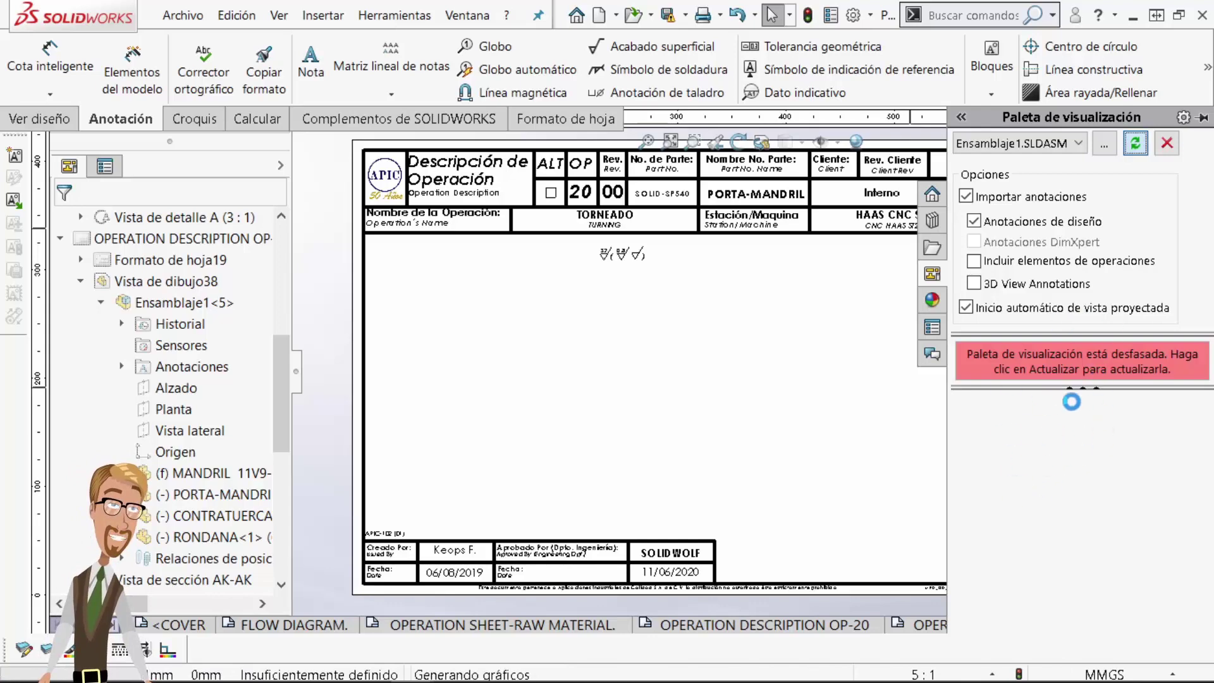
mouse_move(787, 388)
middle_down()
mouse_move(727, 356)
mouse_move(593, 370)
middle_up()
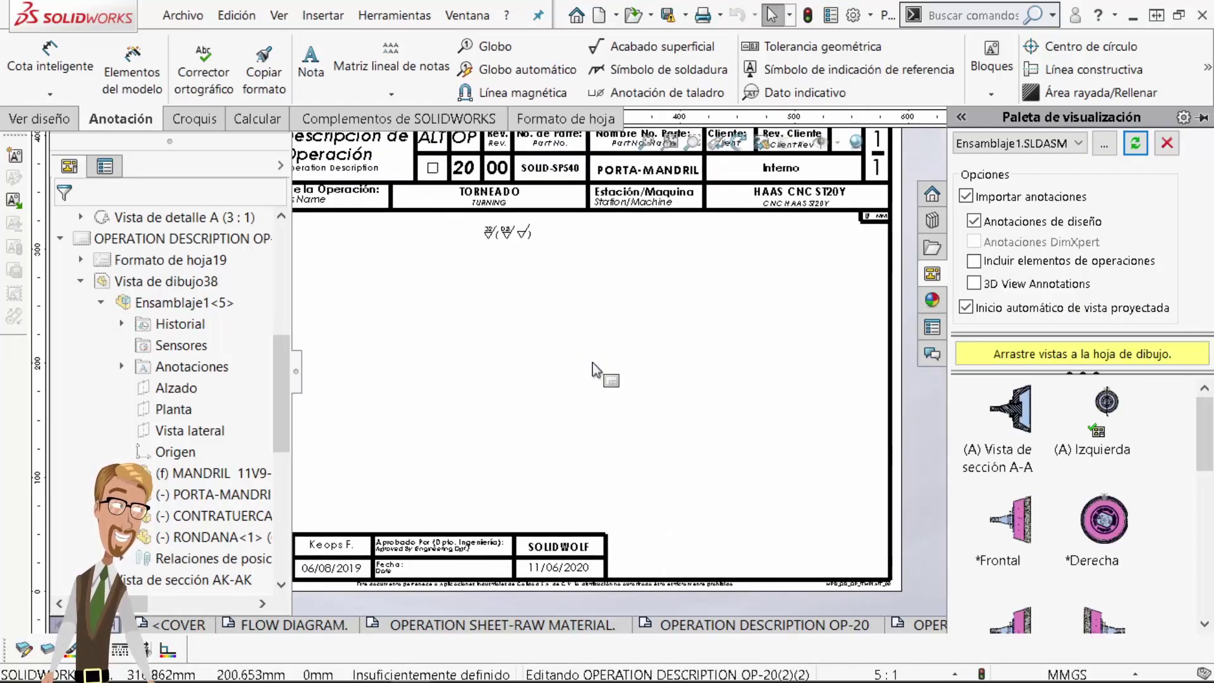
middle_drag(664, 383, 699, 399)
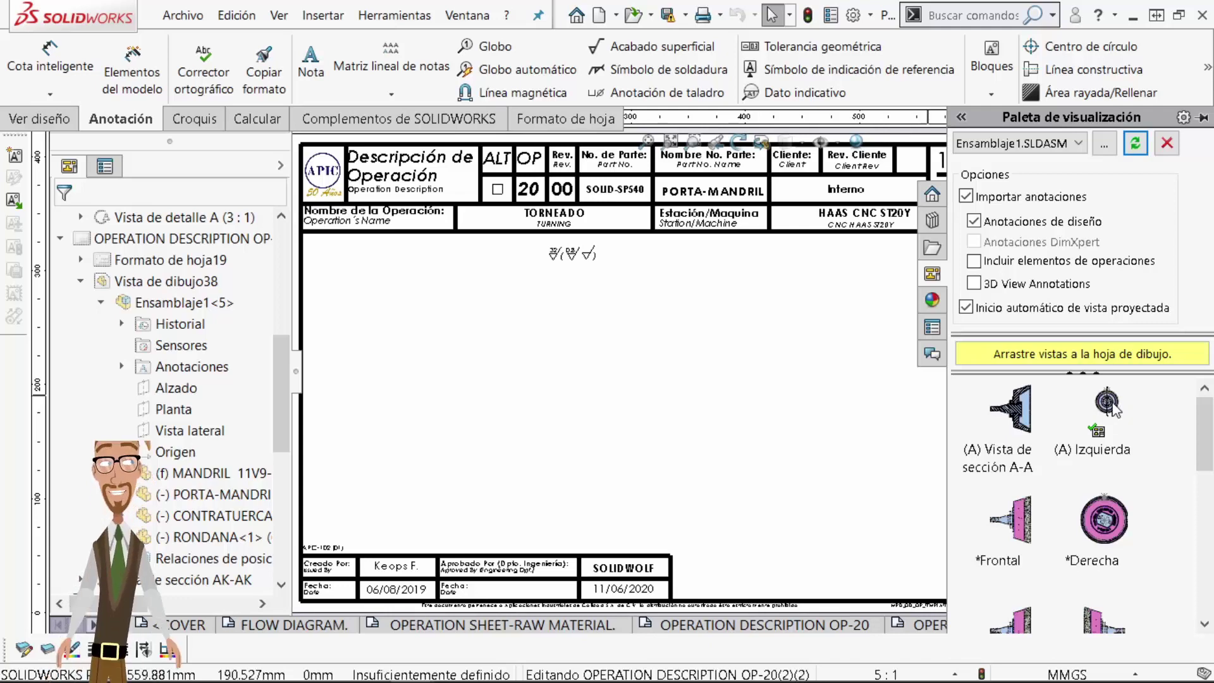
drag(1109, 405, 517, 381)
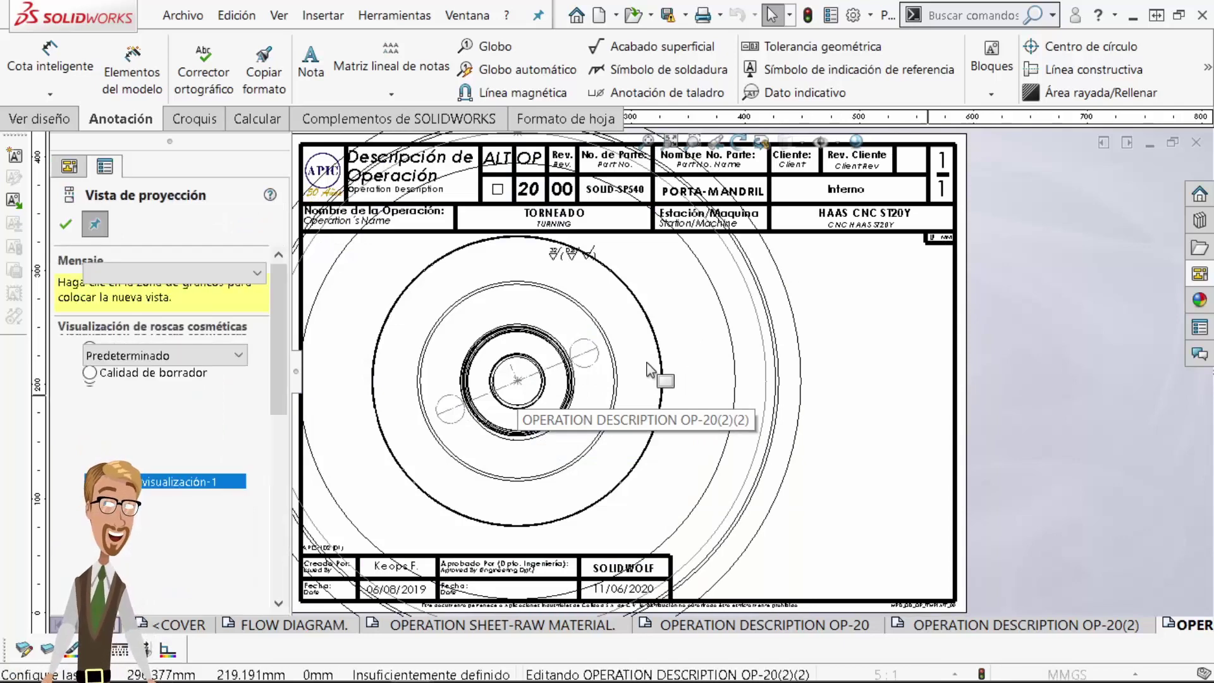
Undo the unwanted projected side view placed beside the left view
scroll(746, 329, up, 1)
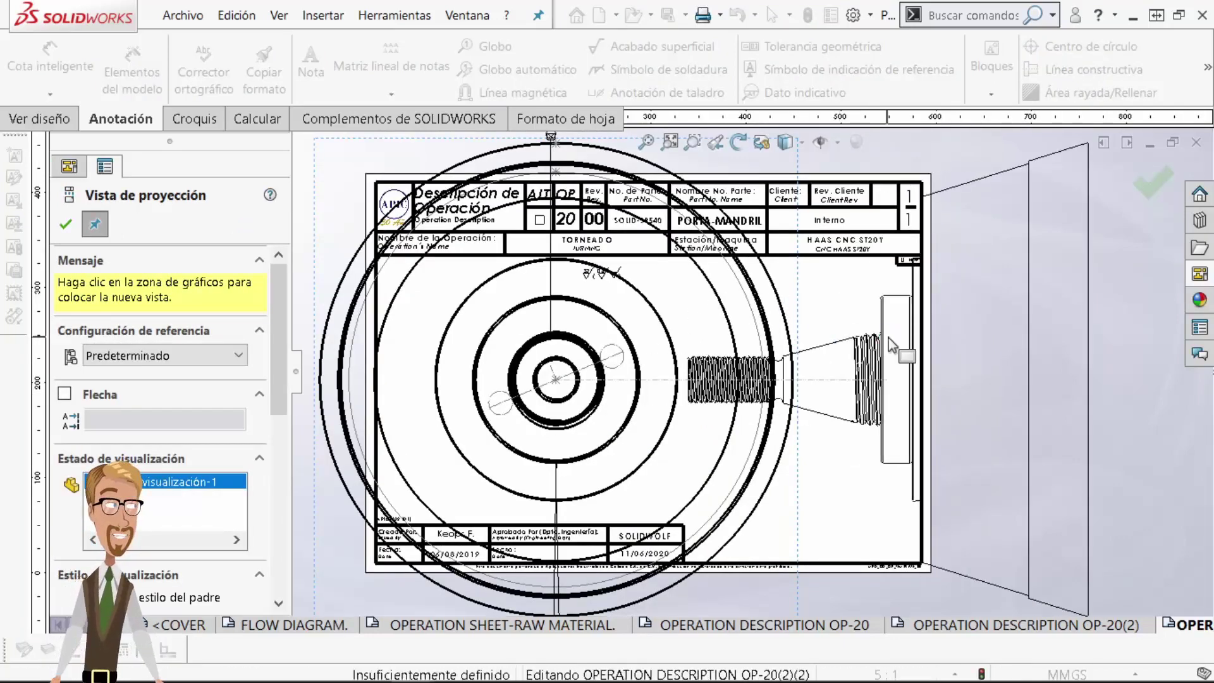
click(891, 345)
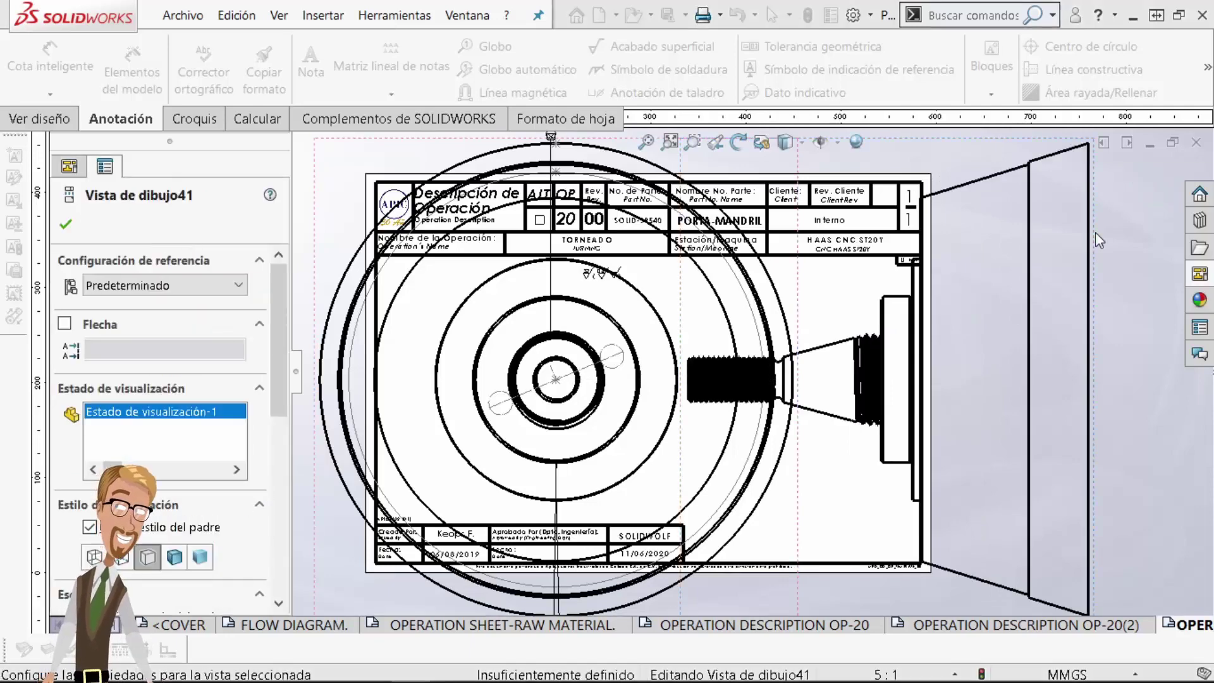
key(ctrl+z)
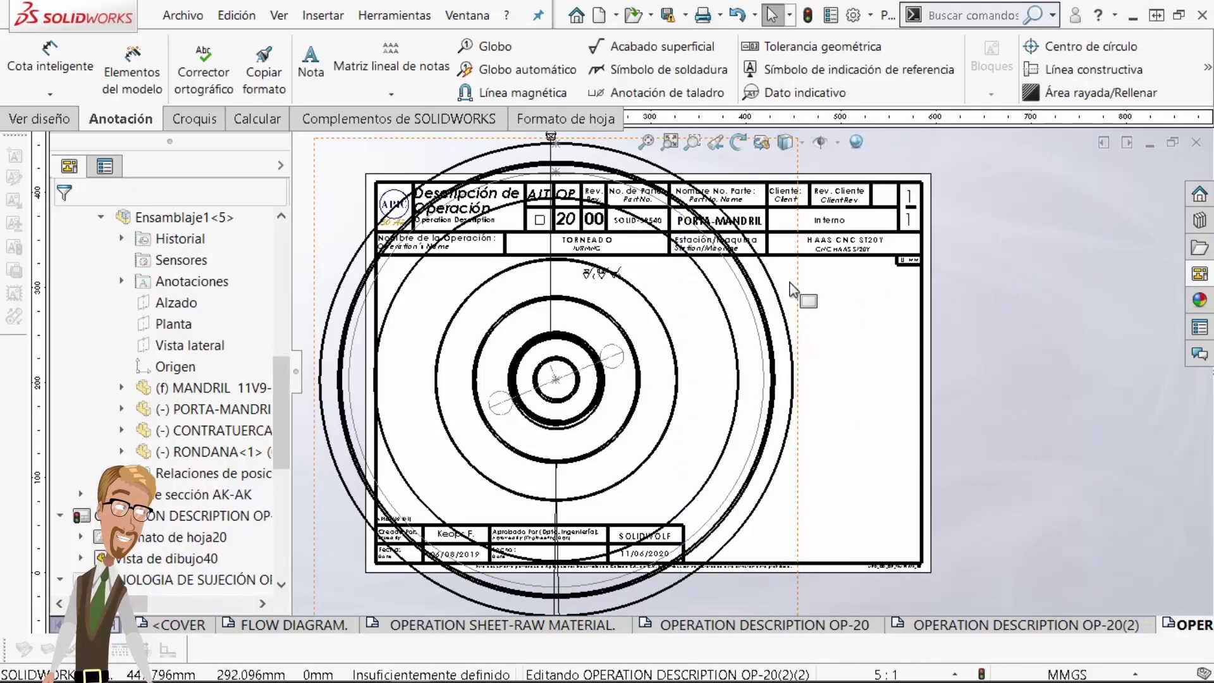
Set the left view to Shaded with Edges, high quality, at custom scale 2:1
click(795, 293)
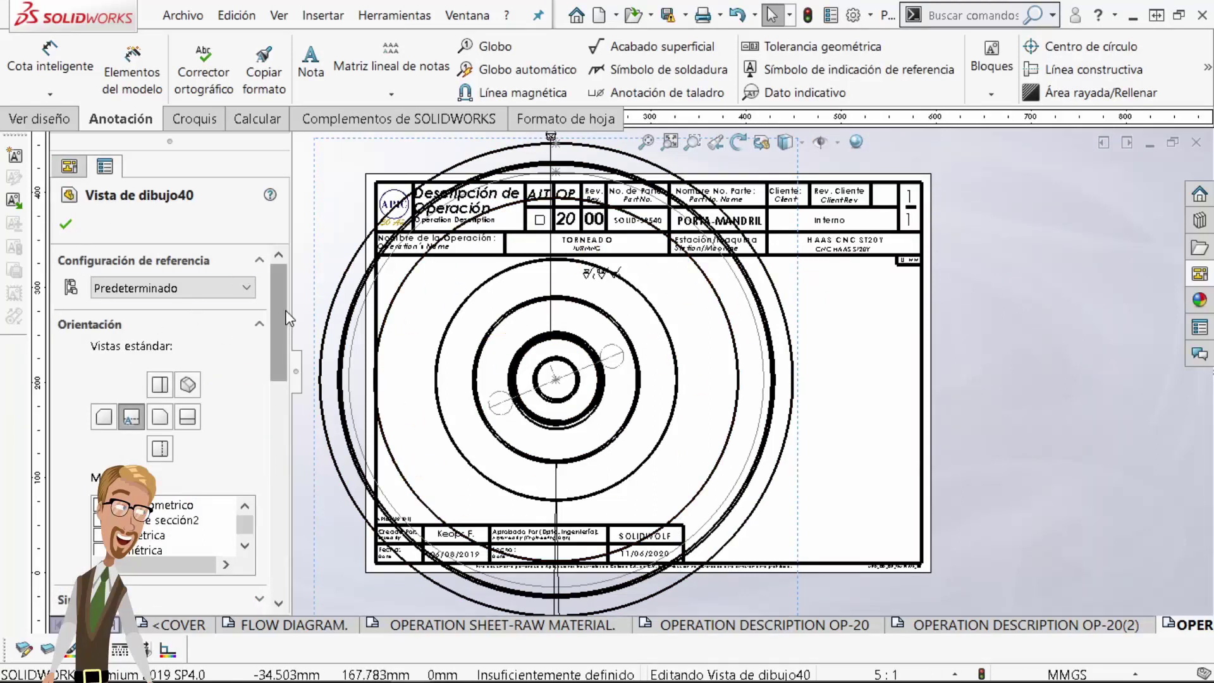
scroll(265, 335, down, 3)
scroll(222, 361, down, 3)
scroll(190, 373, down, 3)
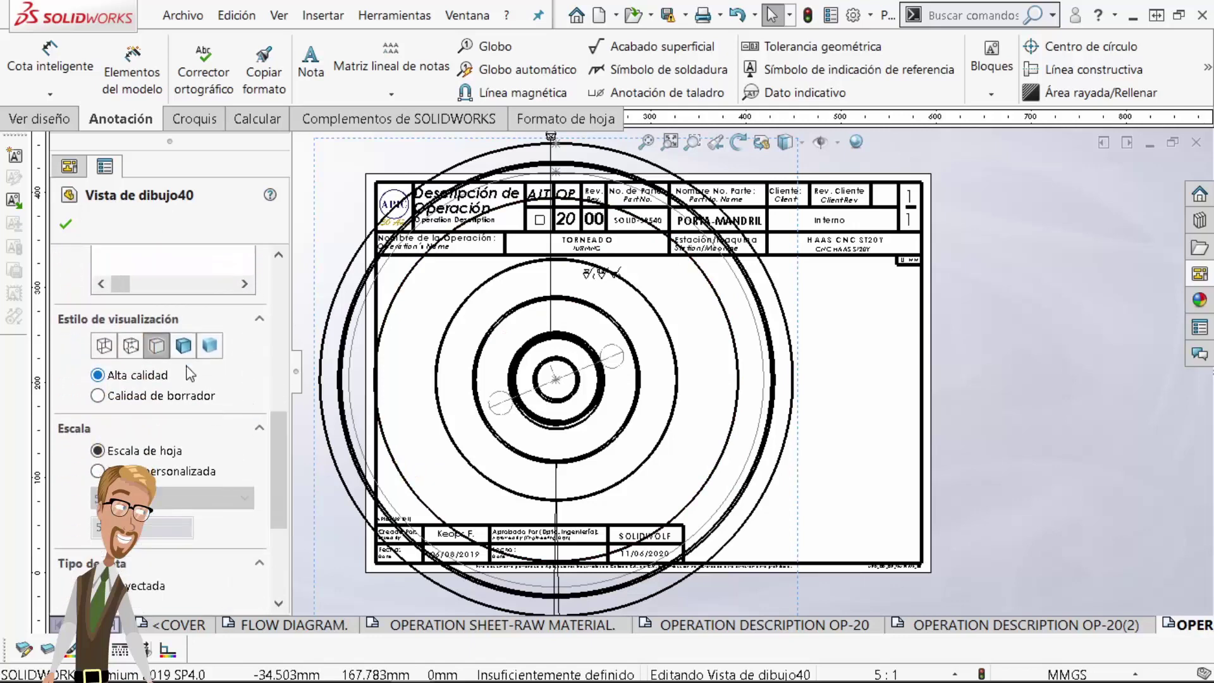
click(183, 346)
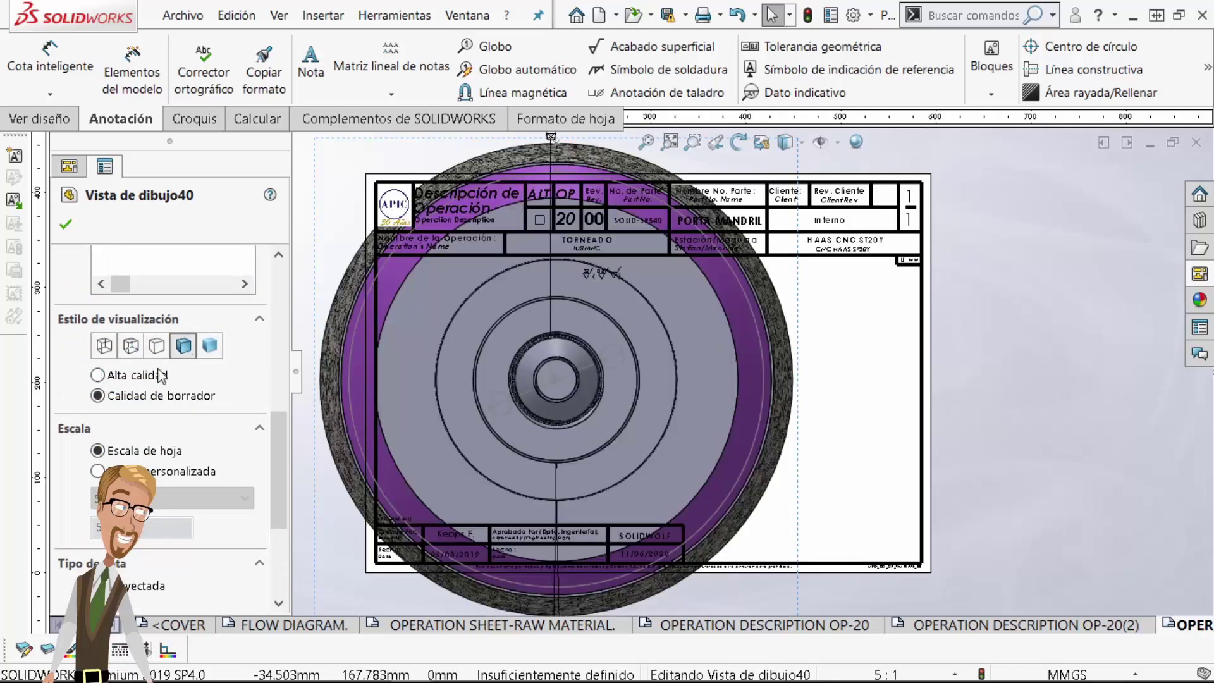
click(98, 376)
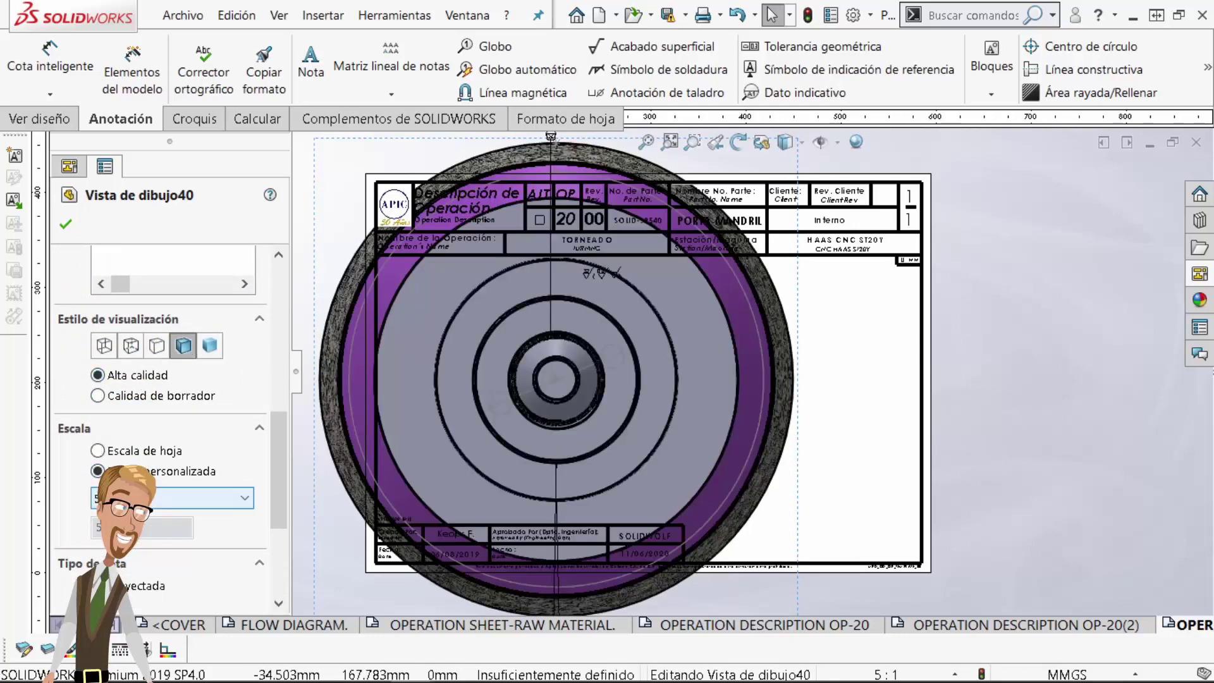
click(244, 498)
click(129, 411)
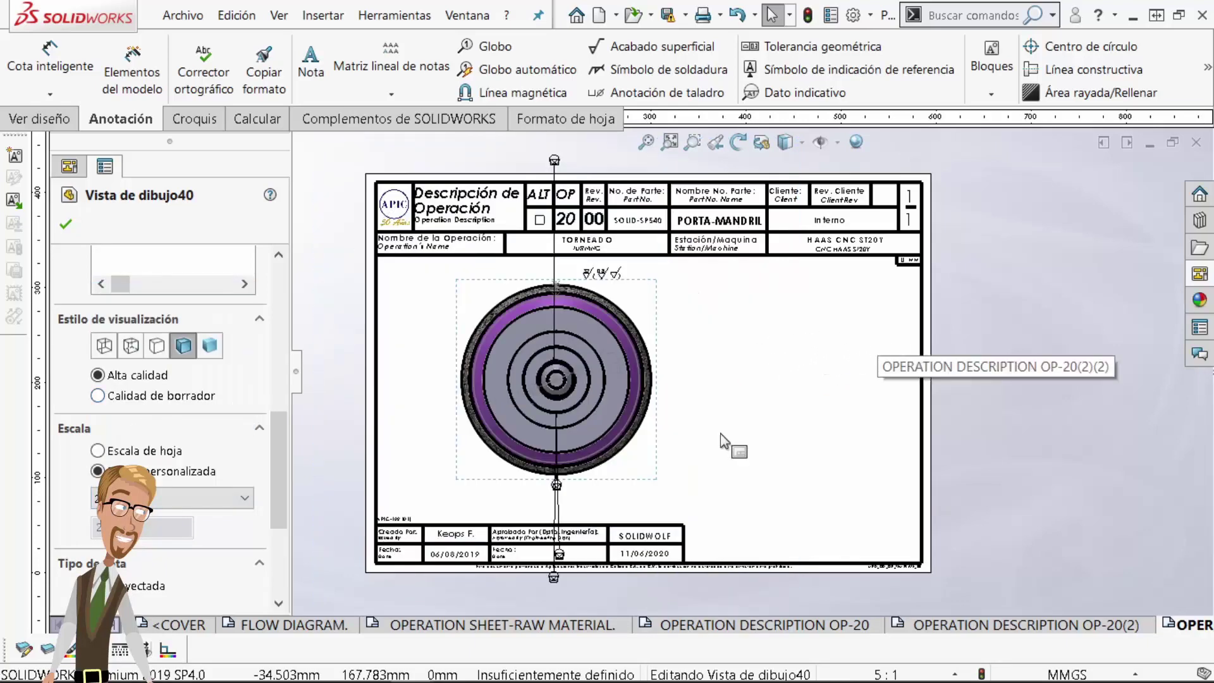
click(682, 606)
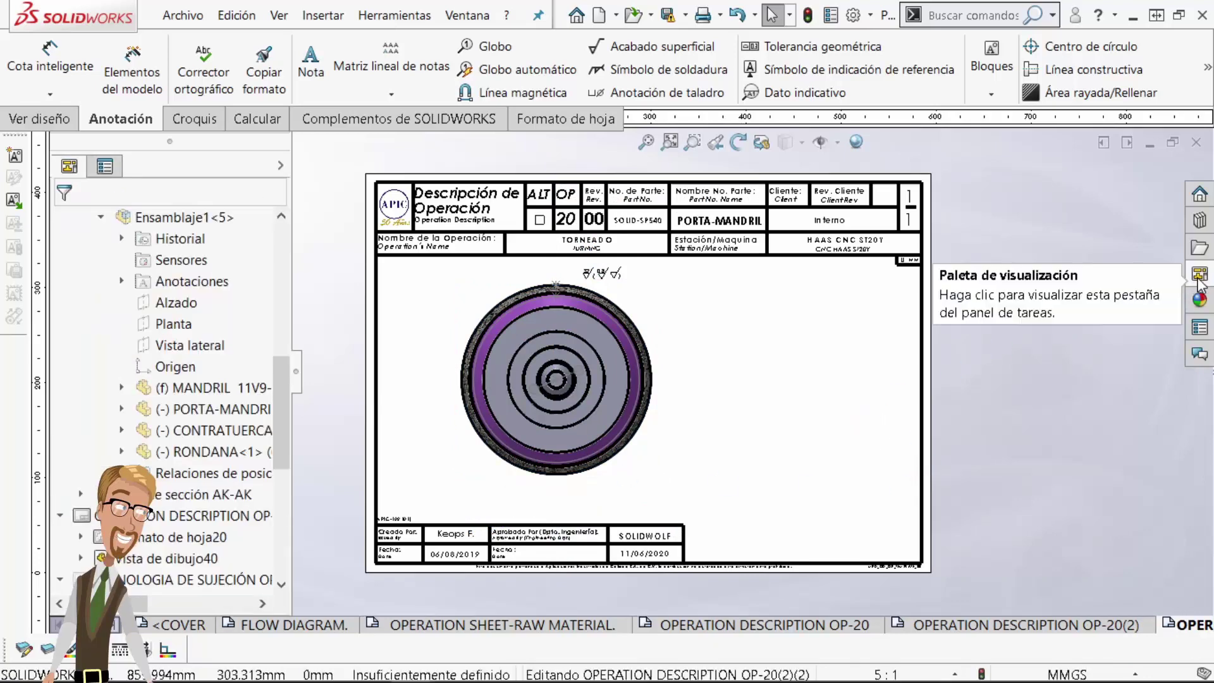
Drag (A) Vista de sección A-A from the View Palette to the right of the left view, skipping projected views
click(1199, 301)
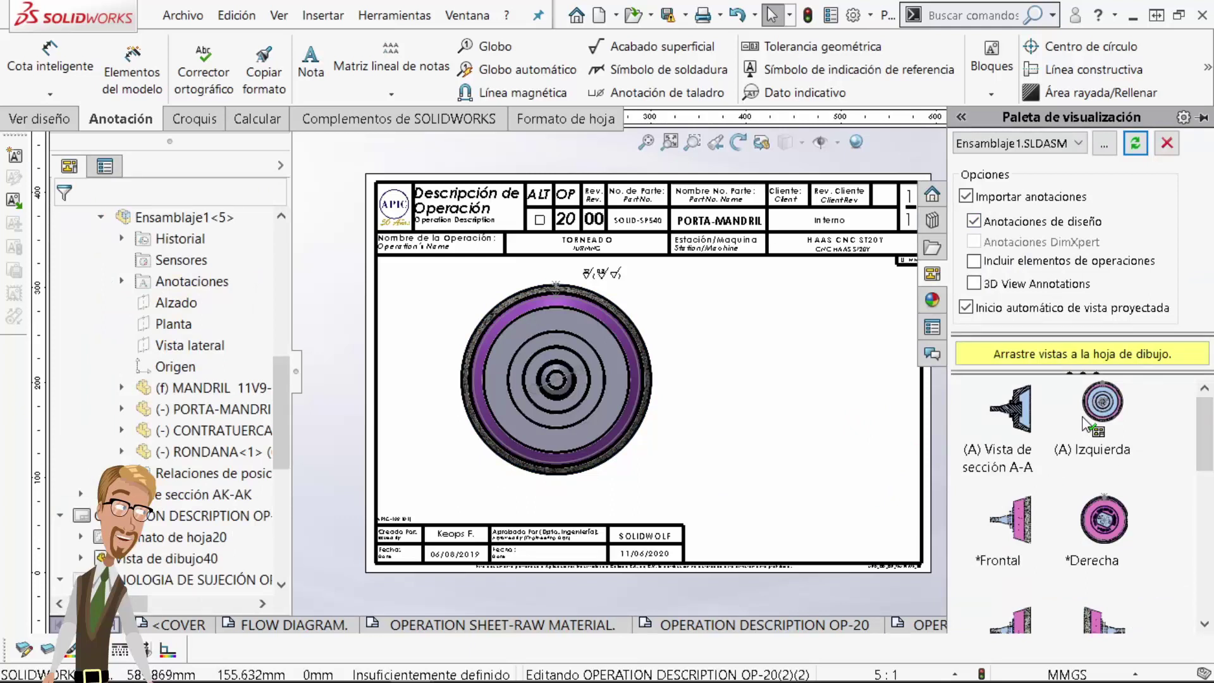
click(1016, 422)
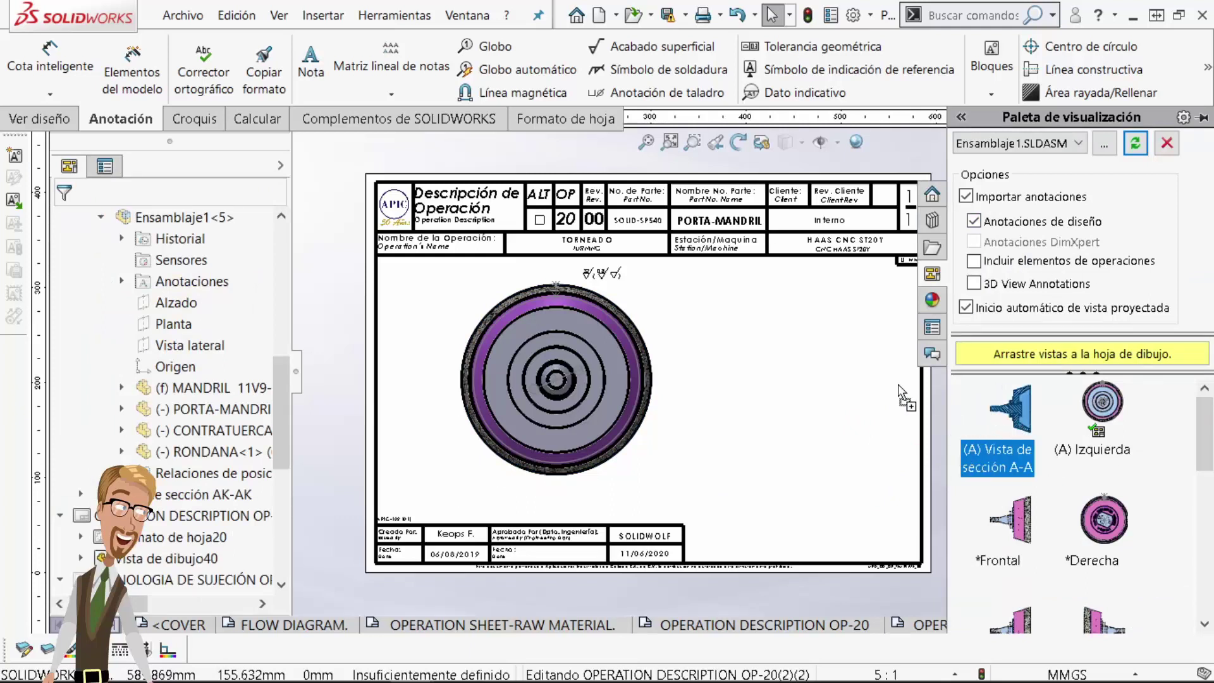
drag(795, 374, 778, 377)
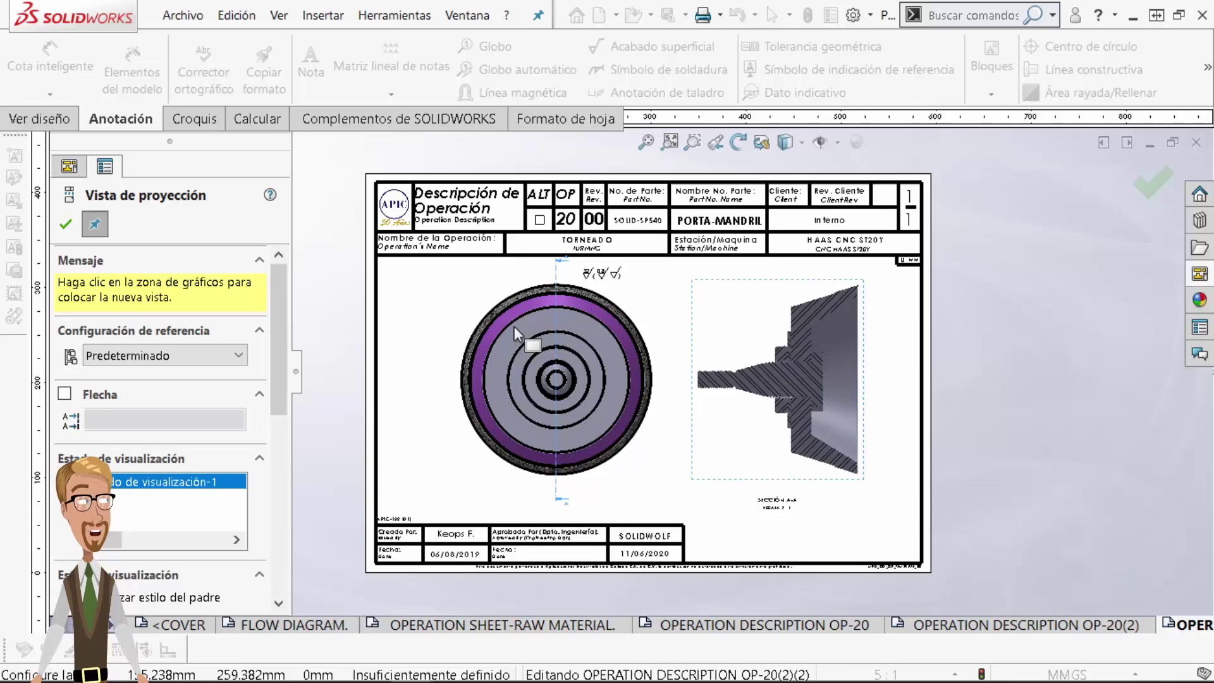
click(67, 224)
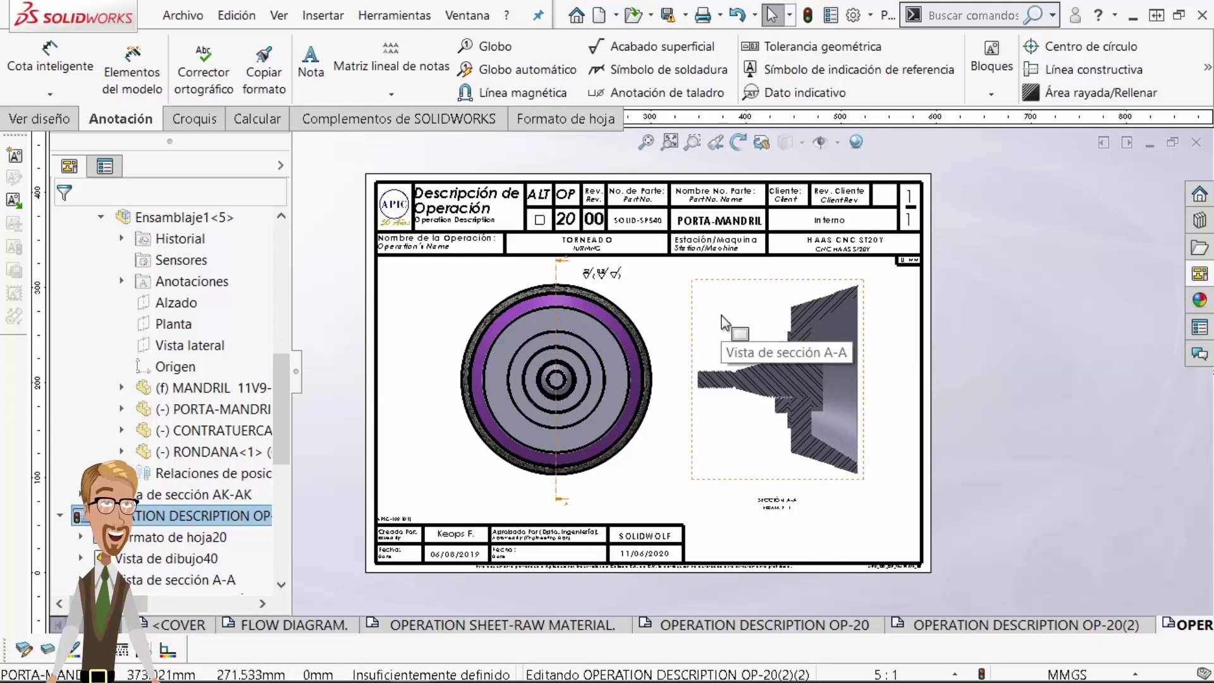
Rotate section view A-A to Isometric with 3D Drawing View, then nudge it left on the sheet
click(677, 529)
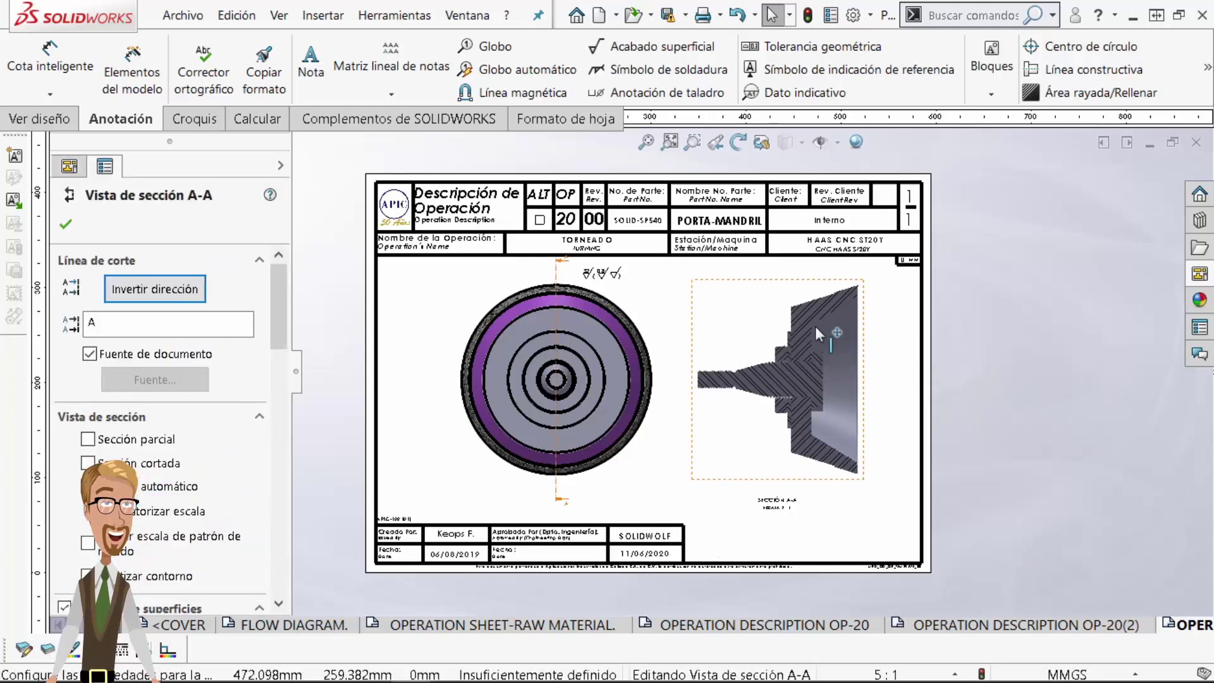
click(762, 143)
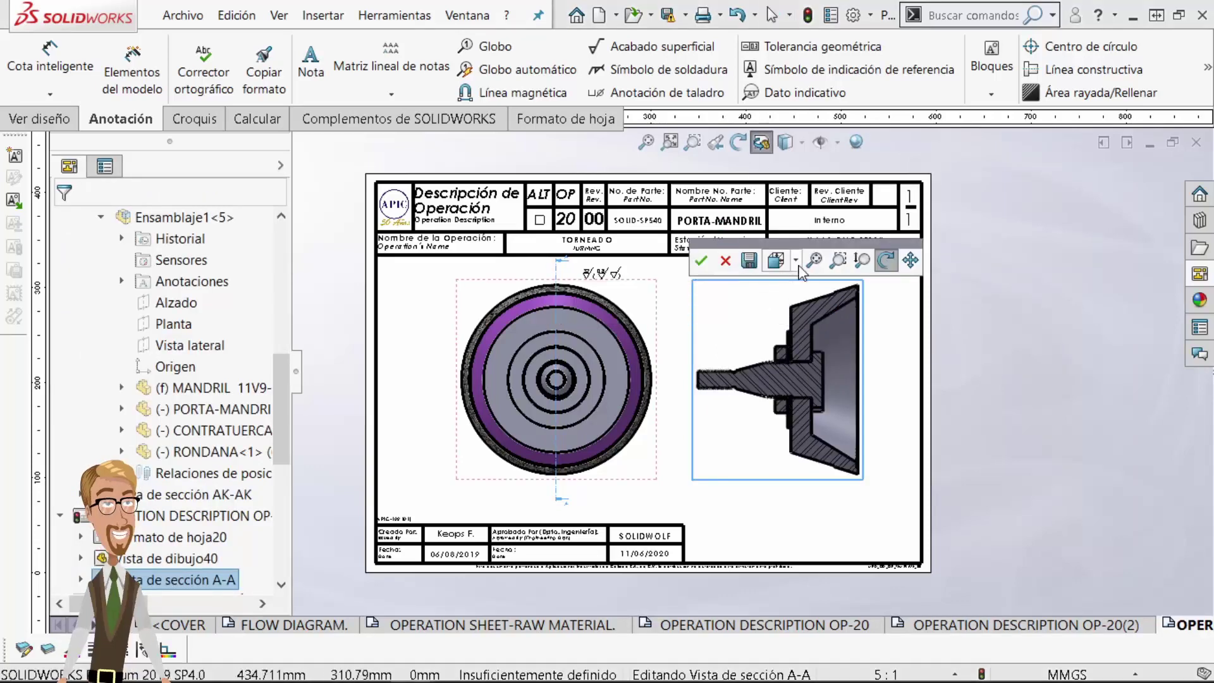
click(796, 260)
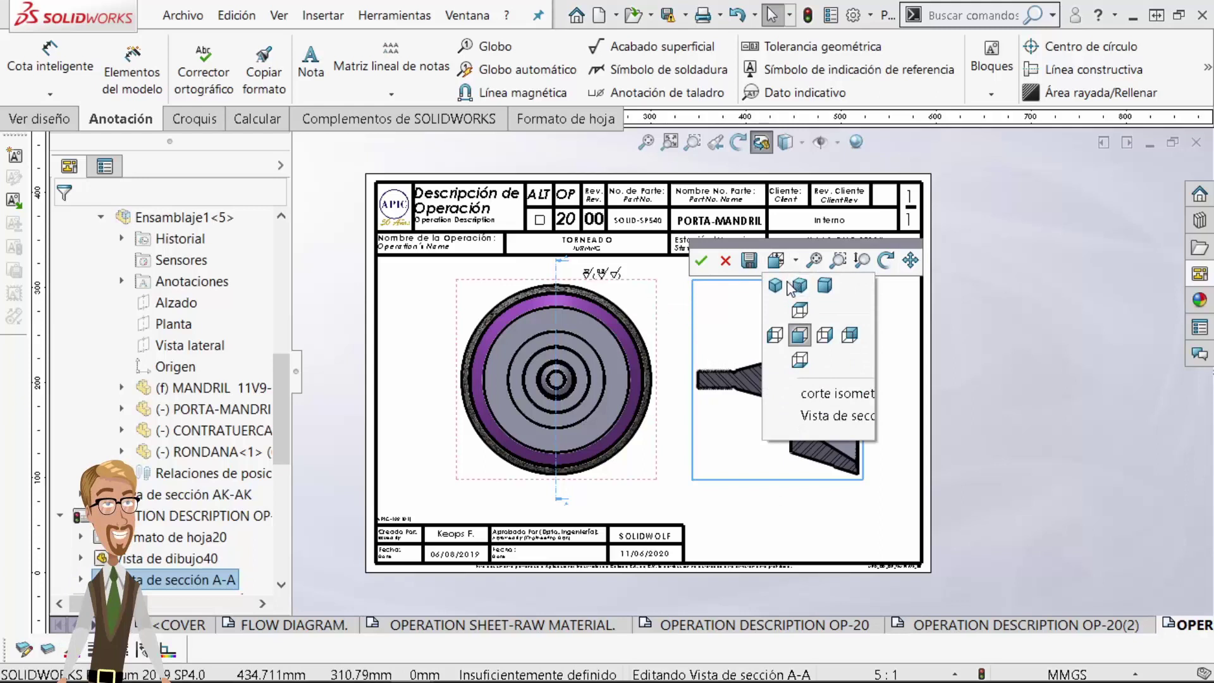
click(779, 288)
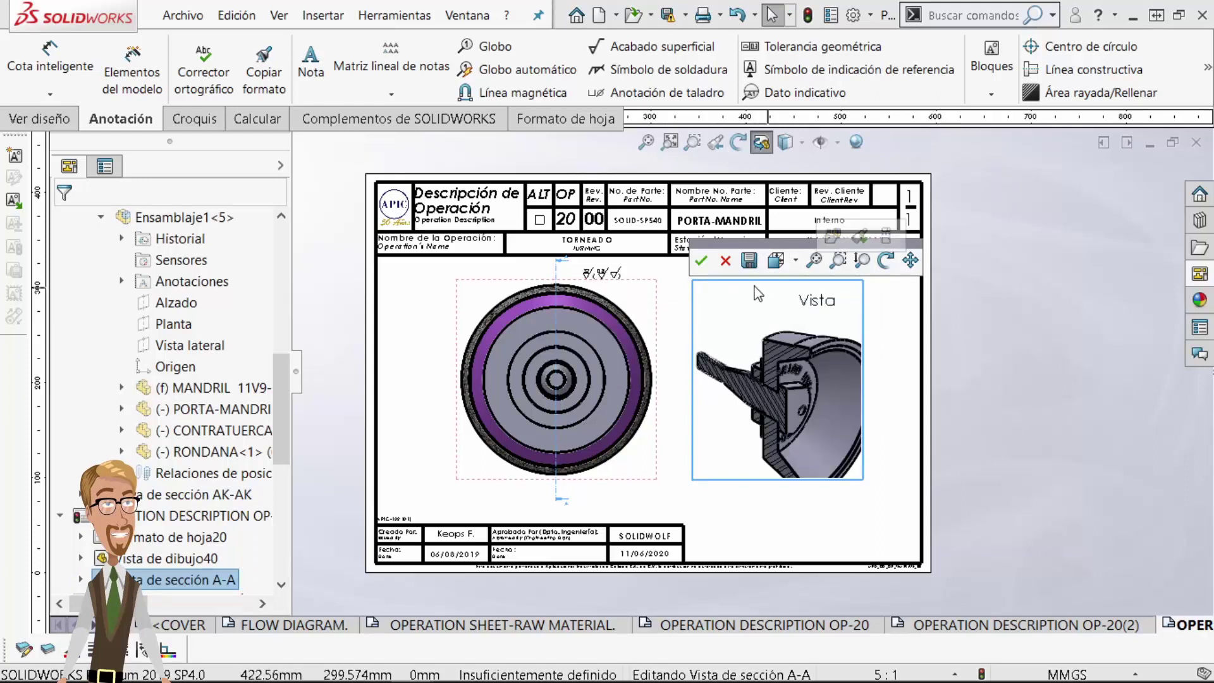
click(699, 264)
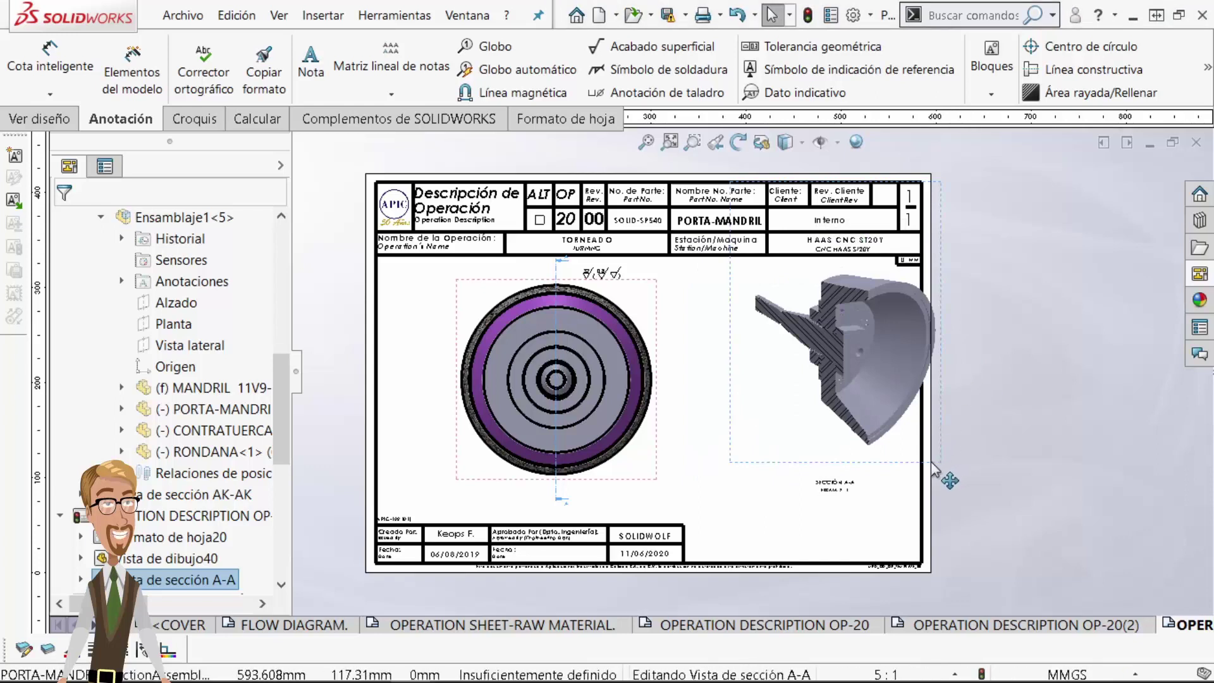
drag(942, 467, 882, 468)
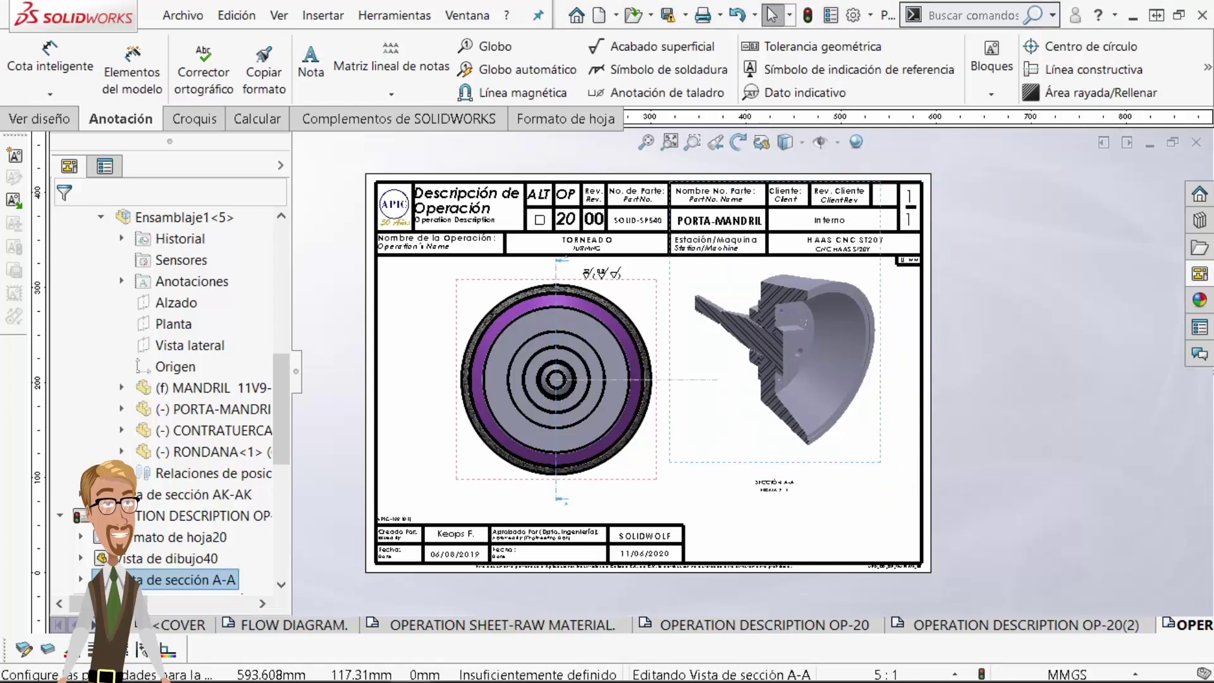
drag(283, 313, 282, 520)
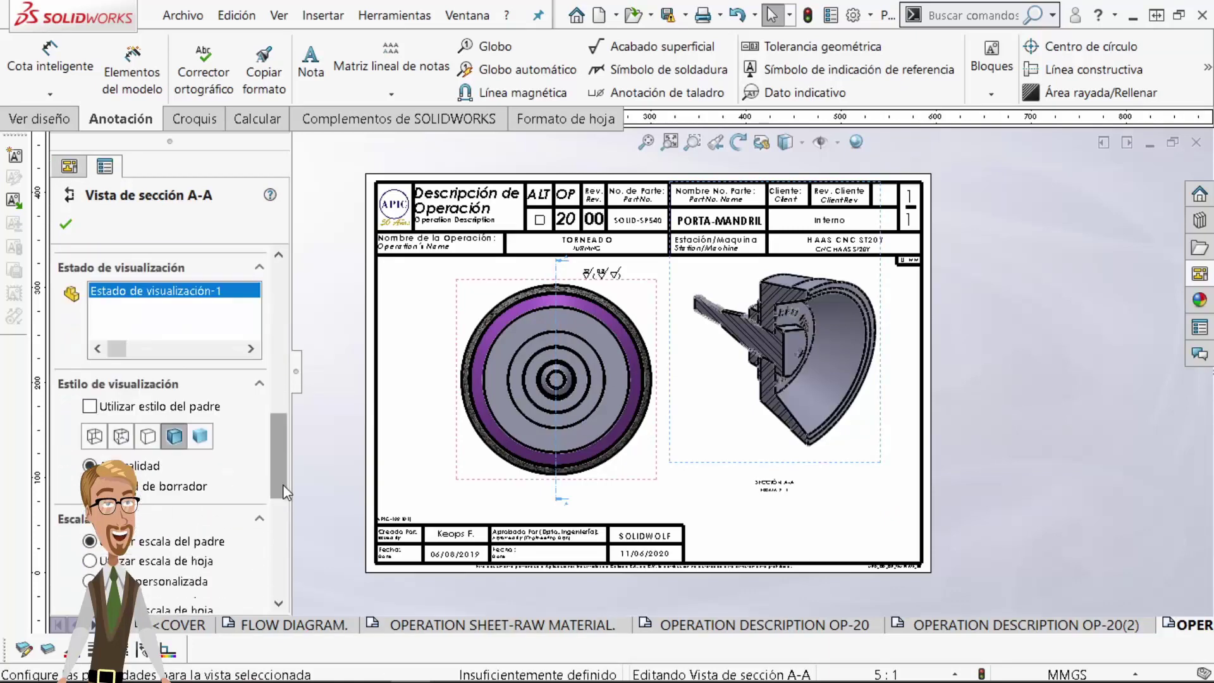
click(71, 232)
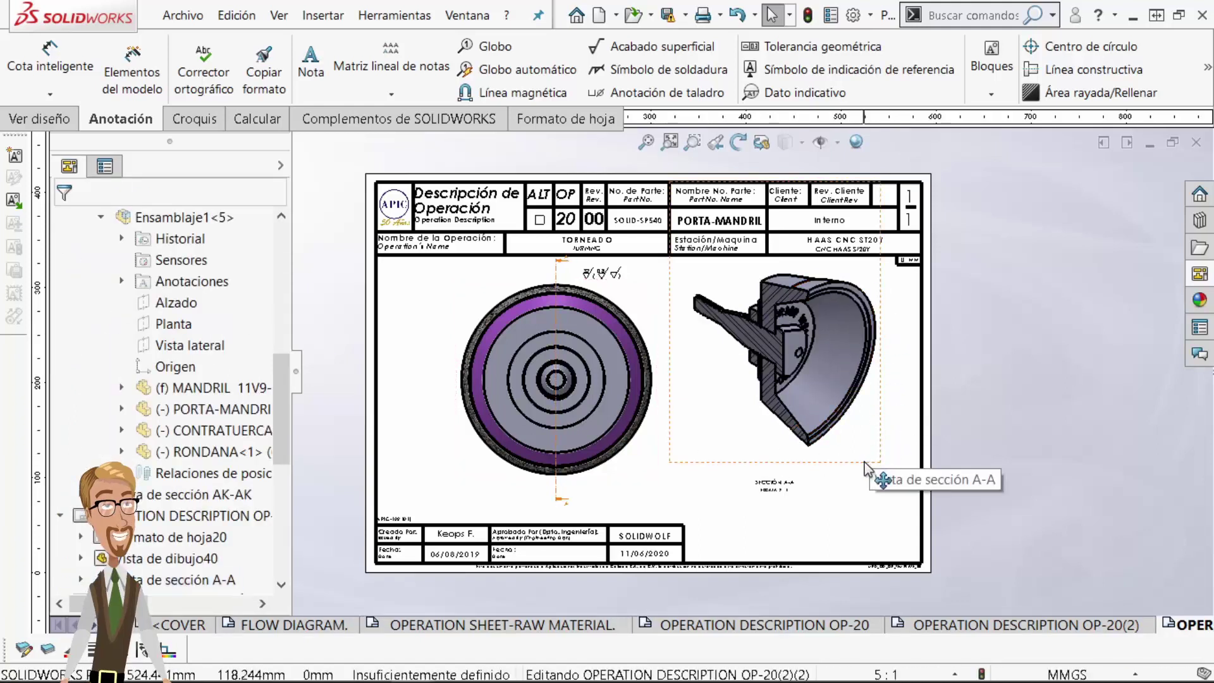
Nudge section view A-A left, break its alignment, and drop it lower beside the left view
drag(865, 469, 847, 470)
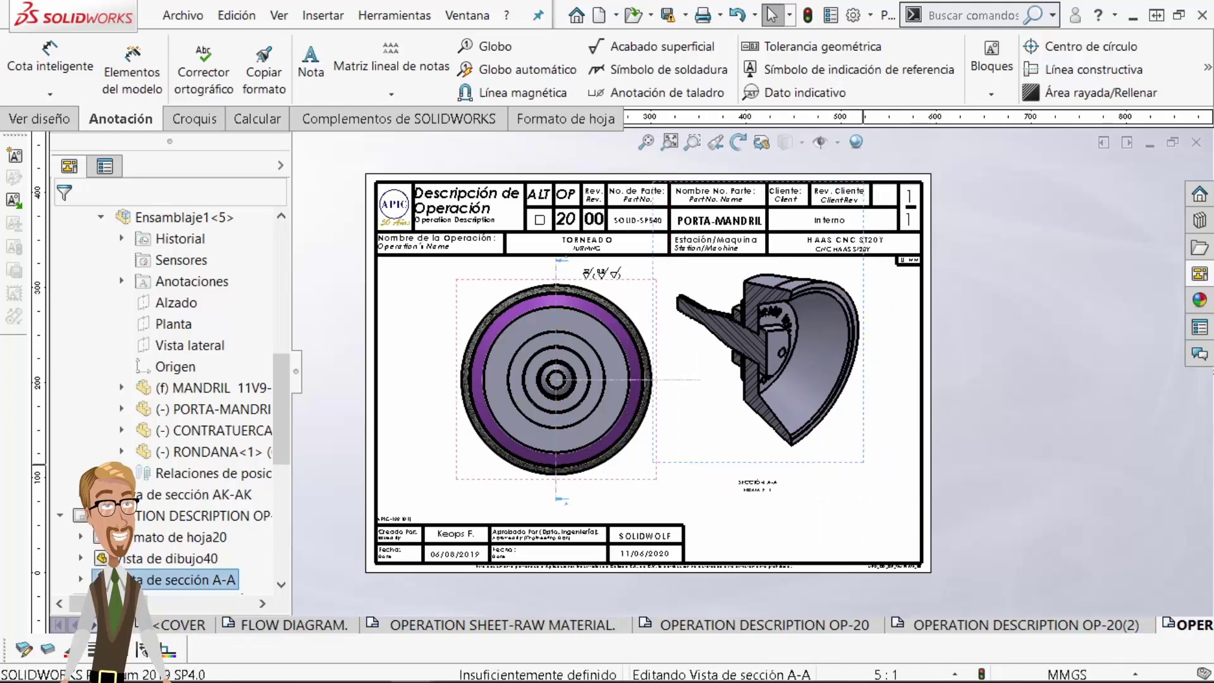
drag(834, 418, 844, 423)
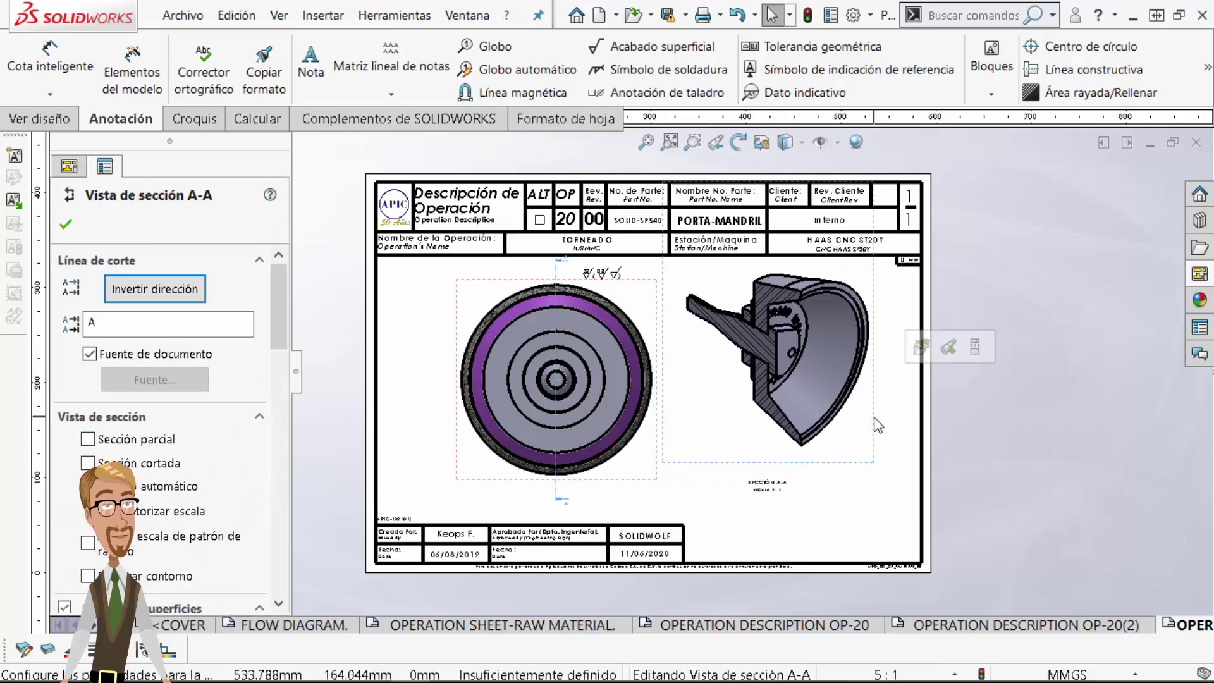
right_click(870, 419)
mouse_move(941, 283)
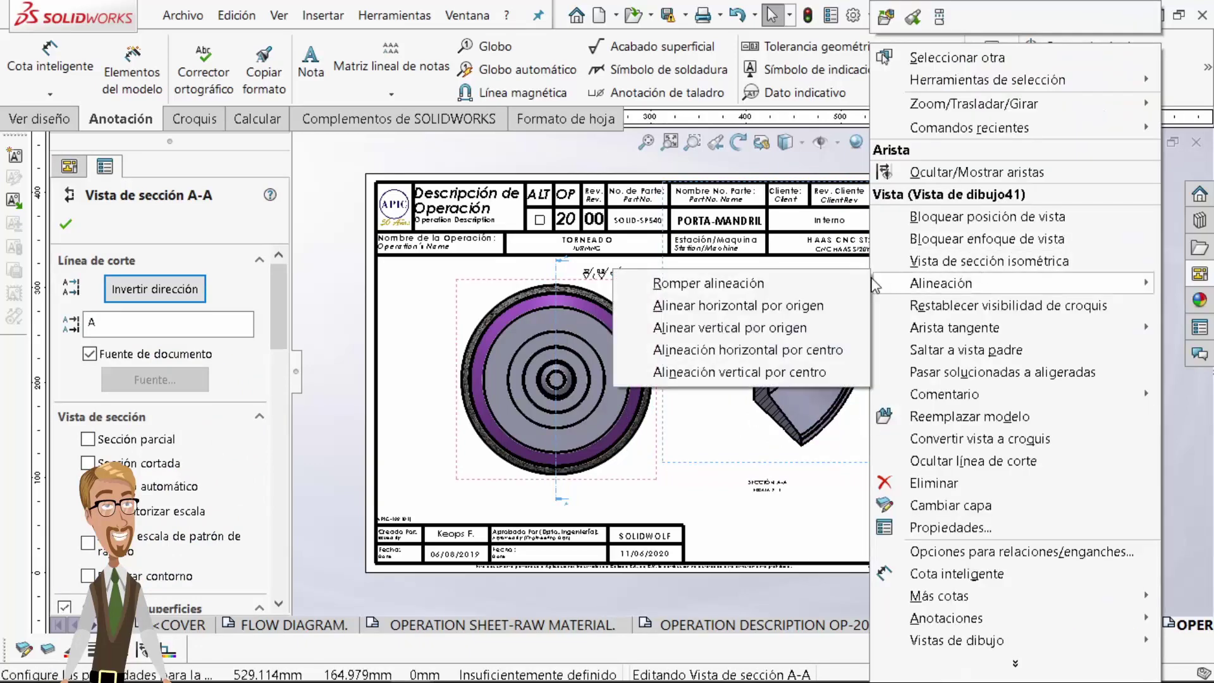
click(807, 284)
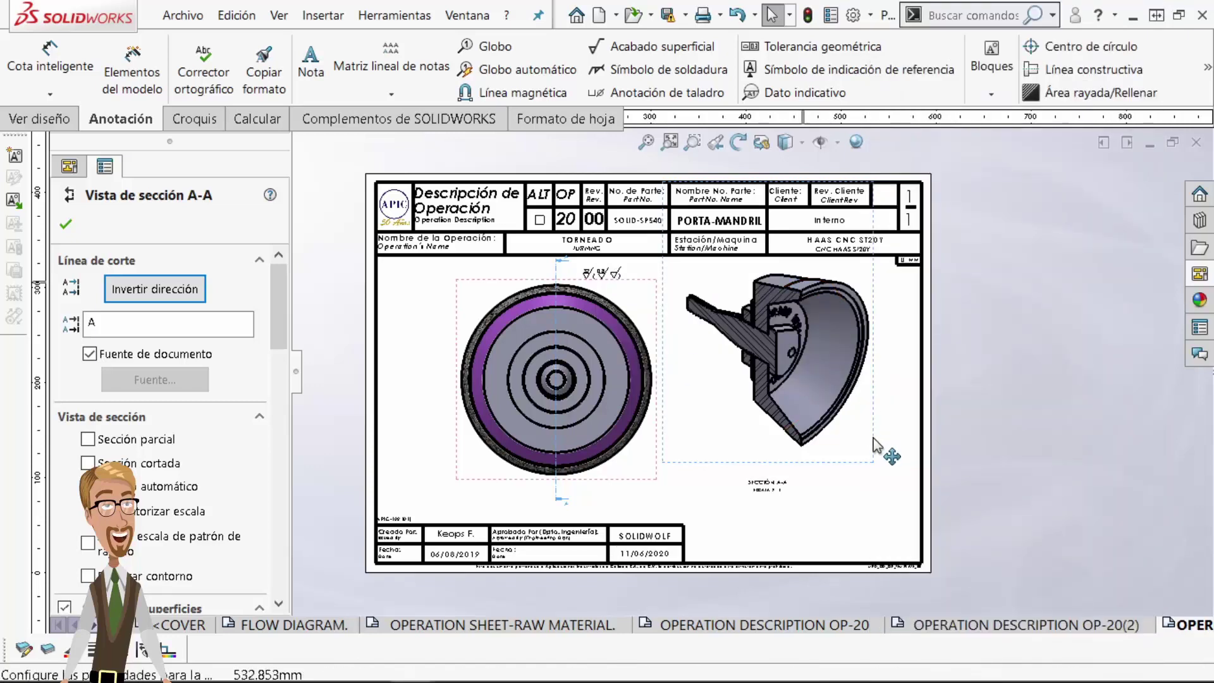
mouse_move(887, 456)
mouse_down()
mouse_move(968, 523)
mouse_move(918, 450)
mouse_up()
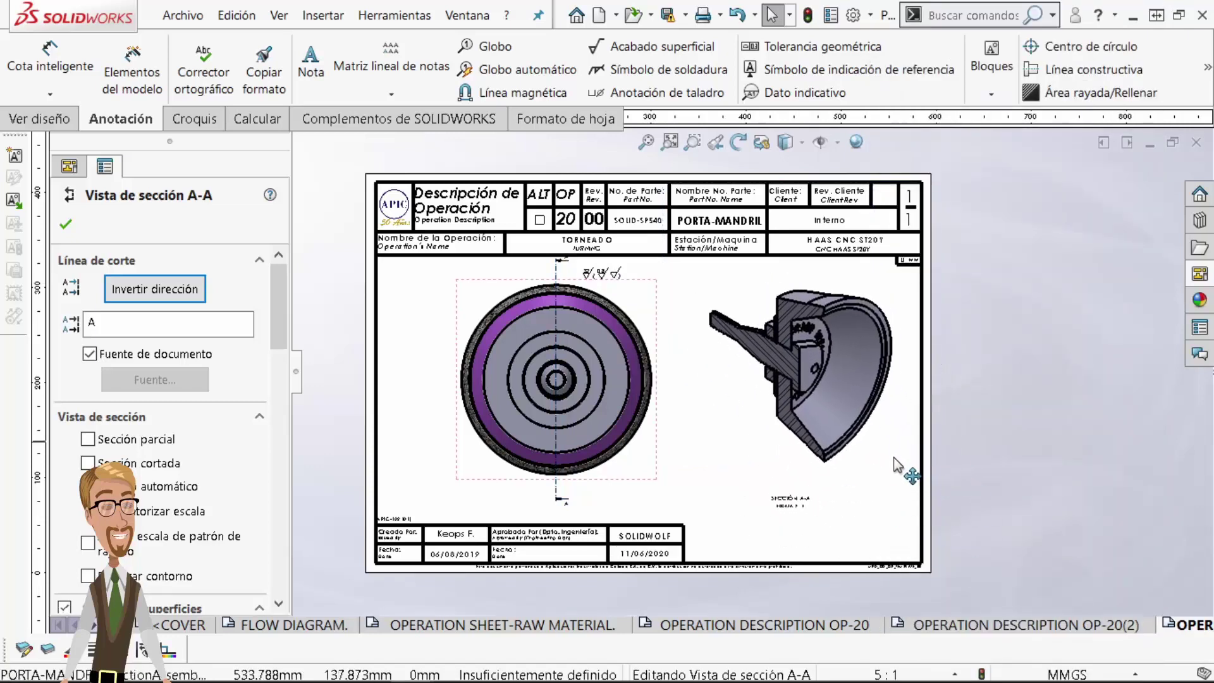
click(977, 492)
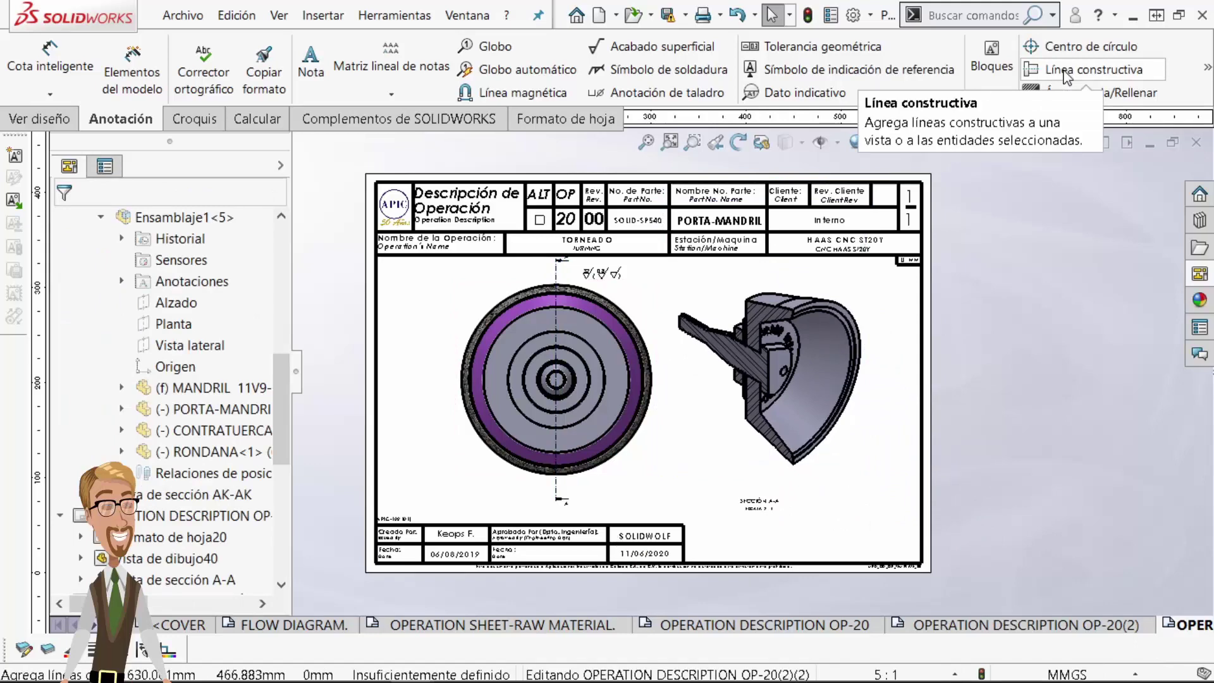
Add a centerline along the section view's cylindrical axis and colour it red
click(1068, 71)
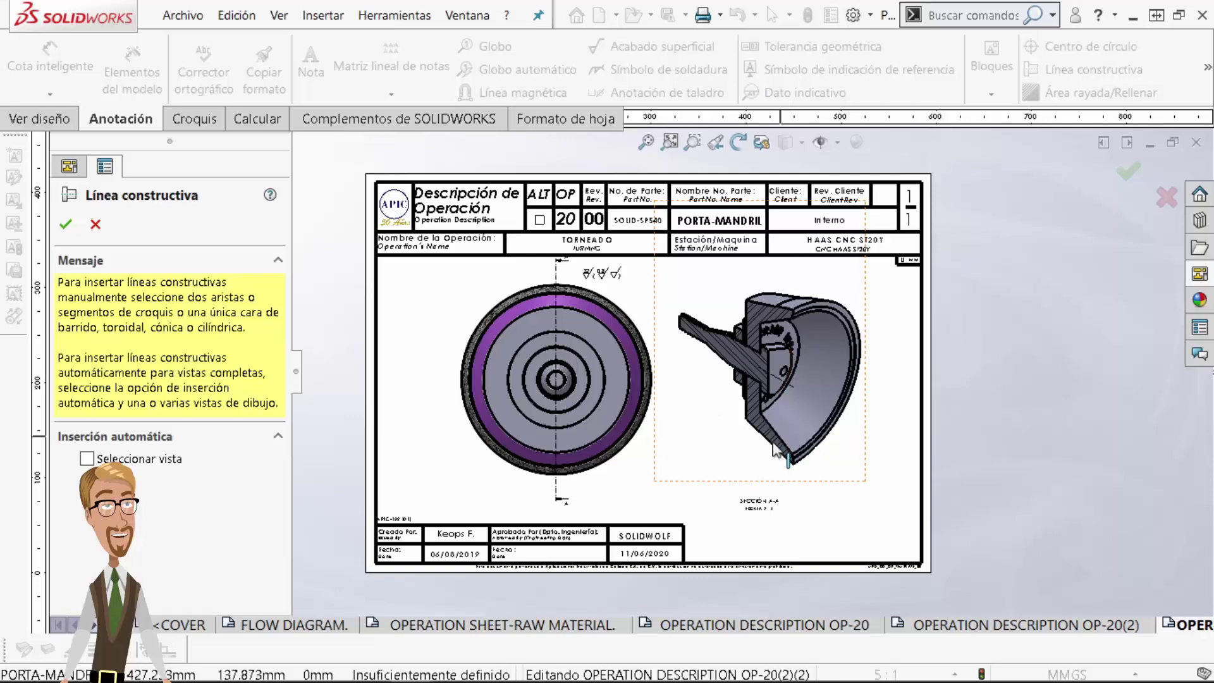
click(785, 394)
key(Return)
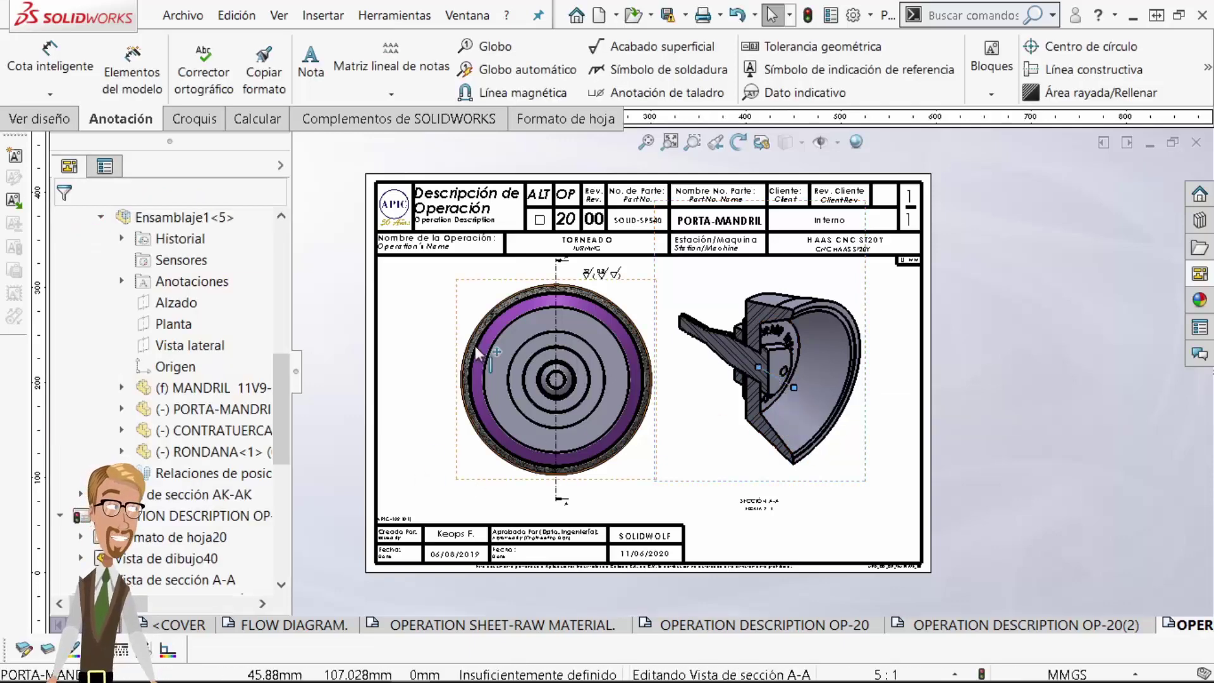
click(75, 650)
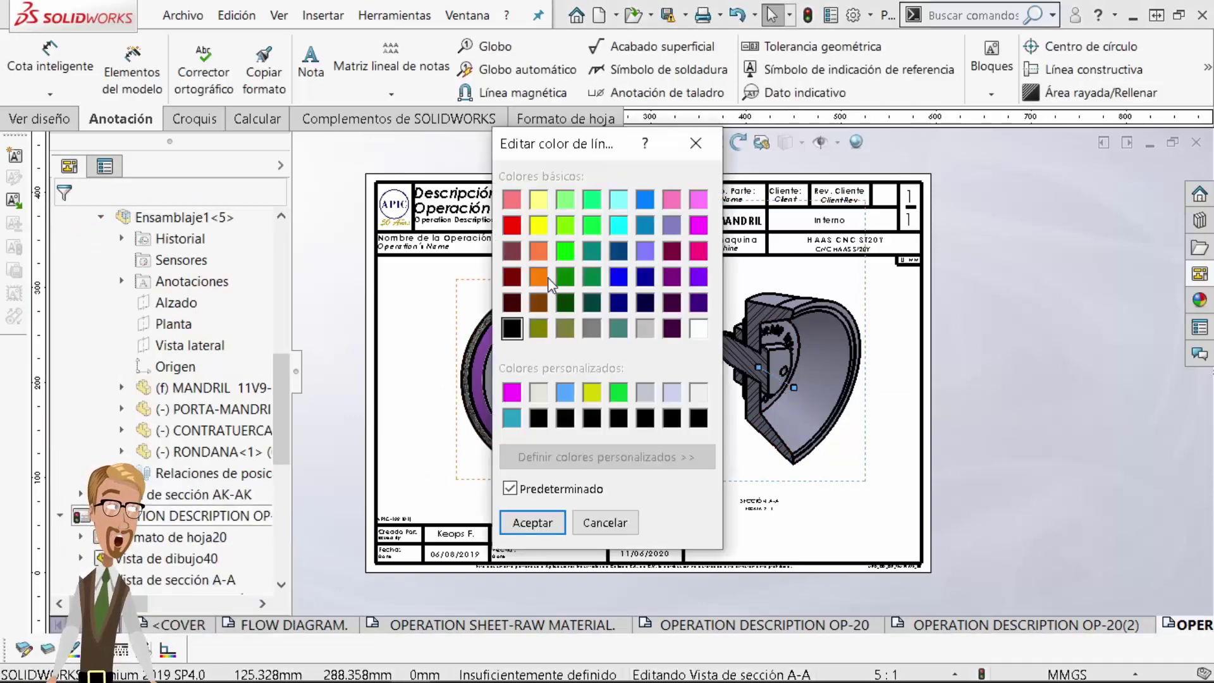
click(532, 523)
Activate the section view, select the new centerline to check it, then return to the sheet
scroll(742, 385, down, 3)
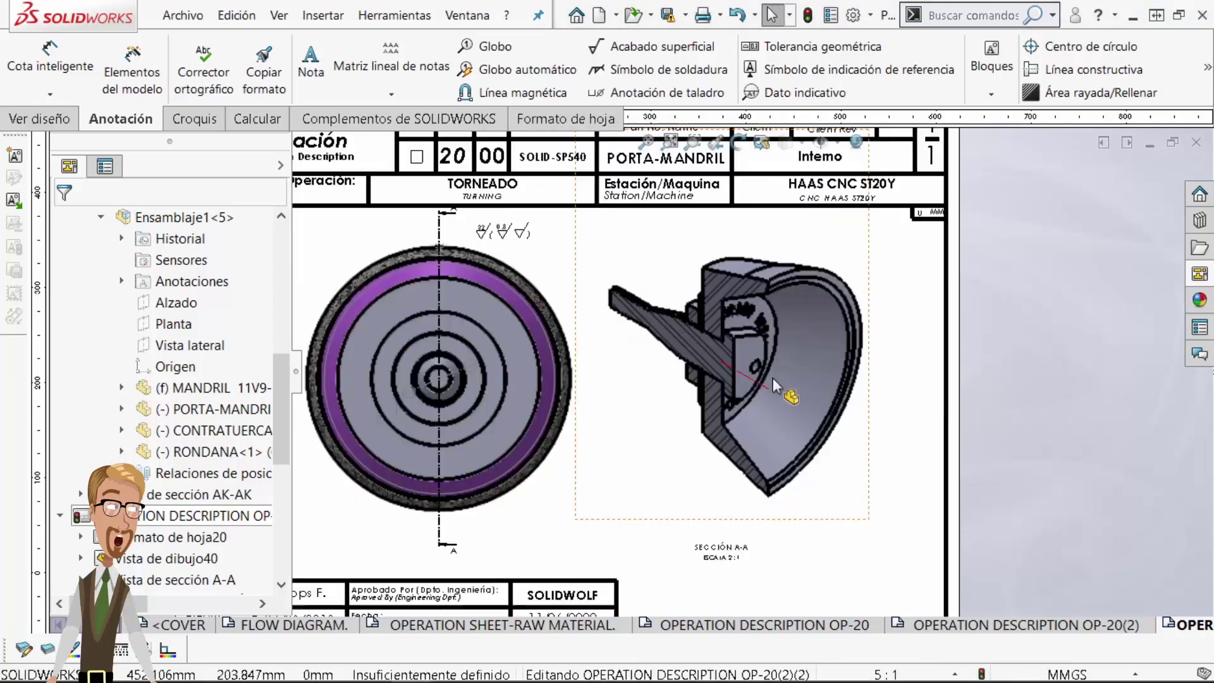
click(744, 384)
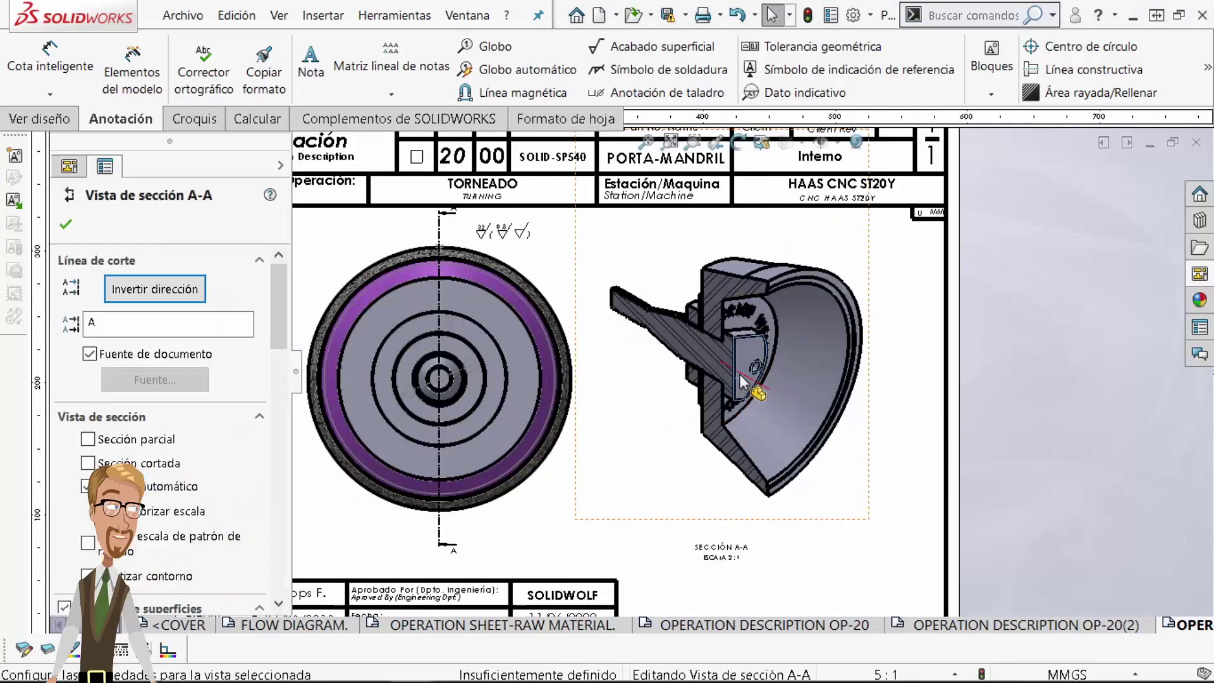
click(771, 386)
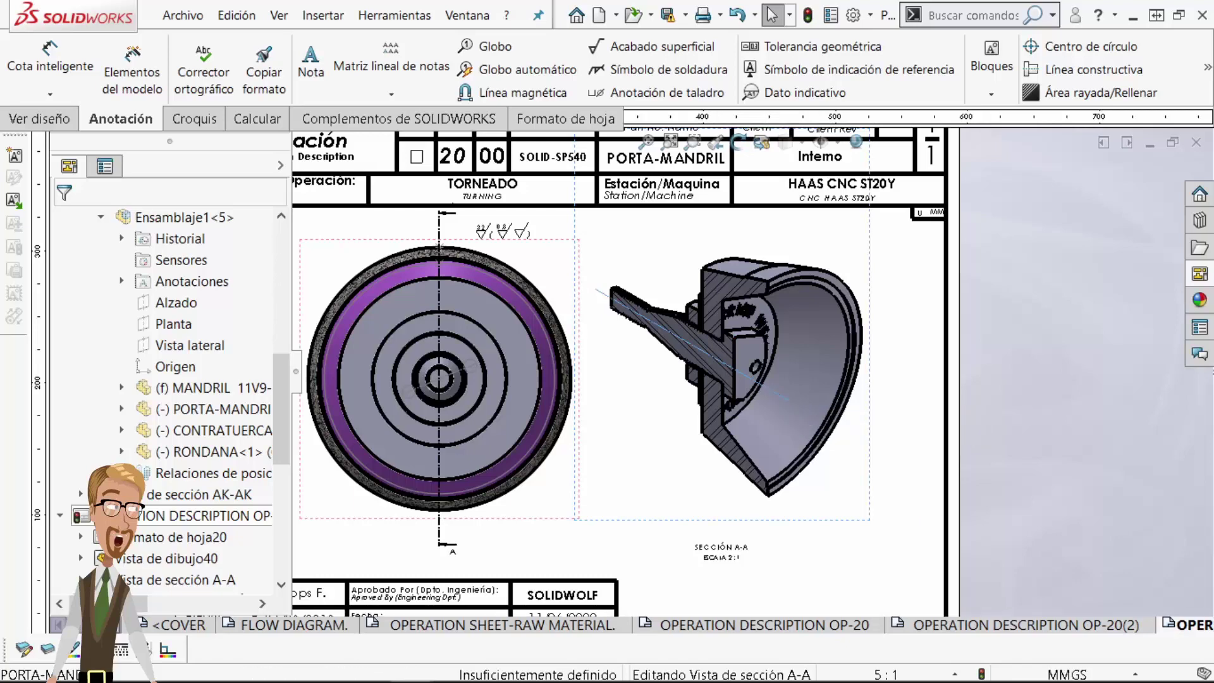
click(910, 380)
scroll(976, 384, up, 3)
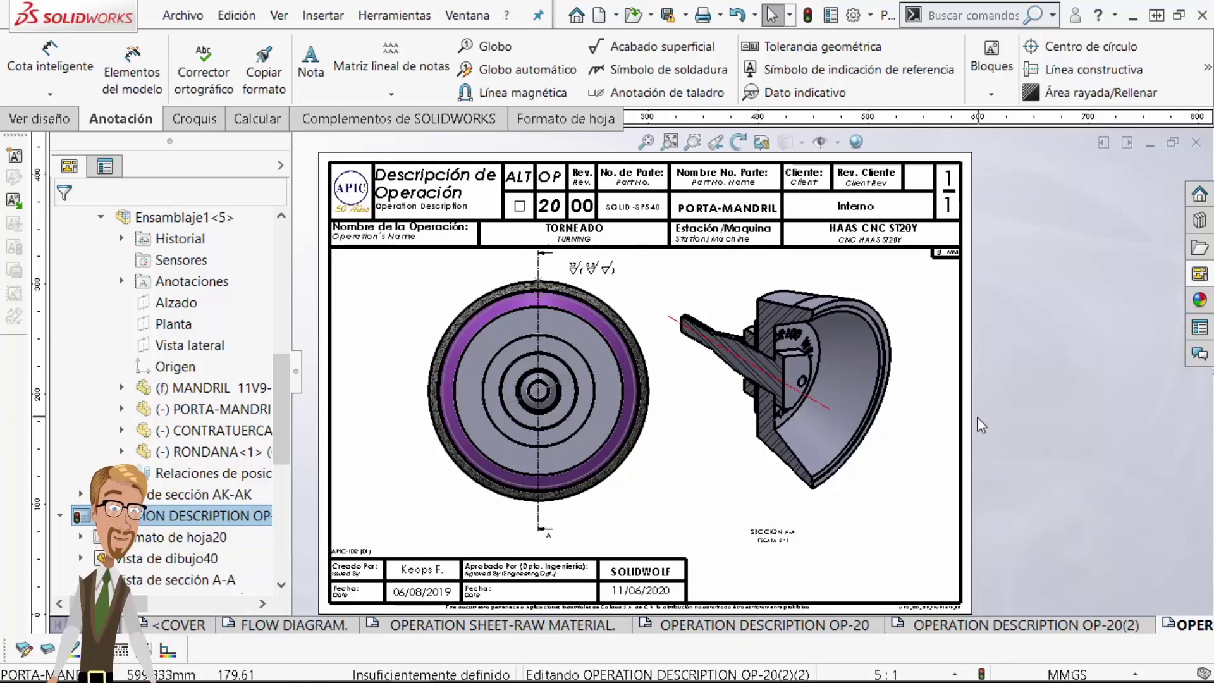
Remove section view A-A and the left view from the sheet
click(723, 290)
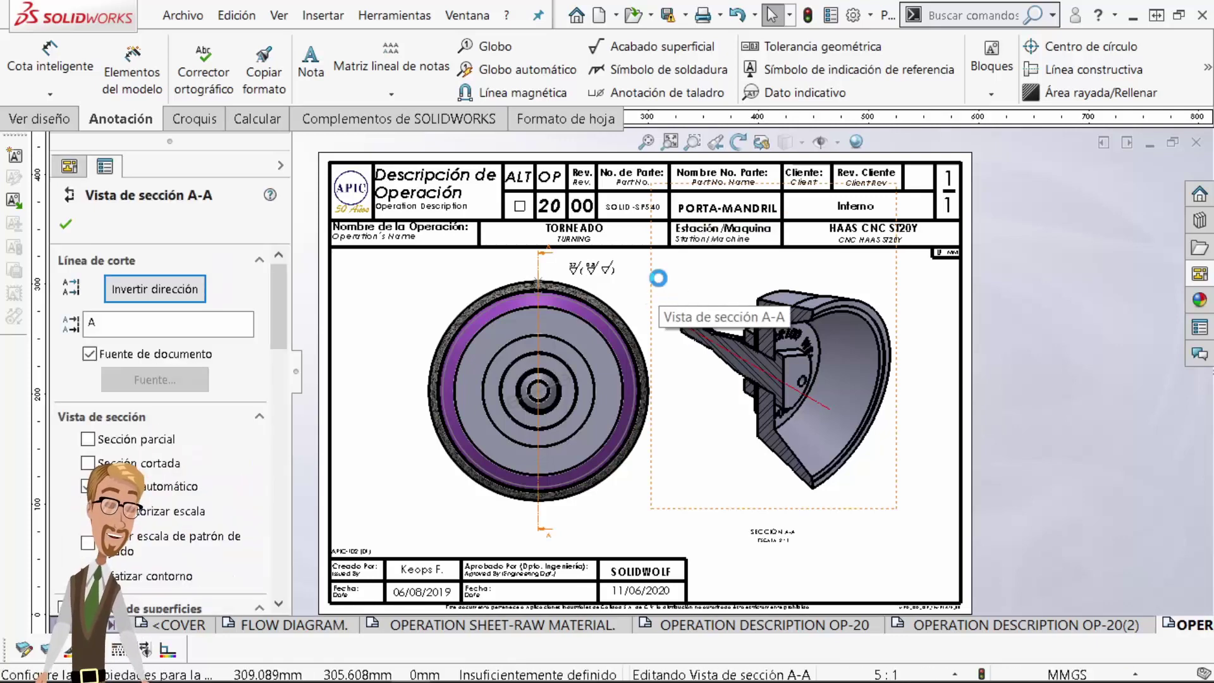
key(Escape)
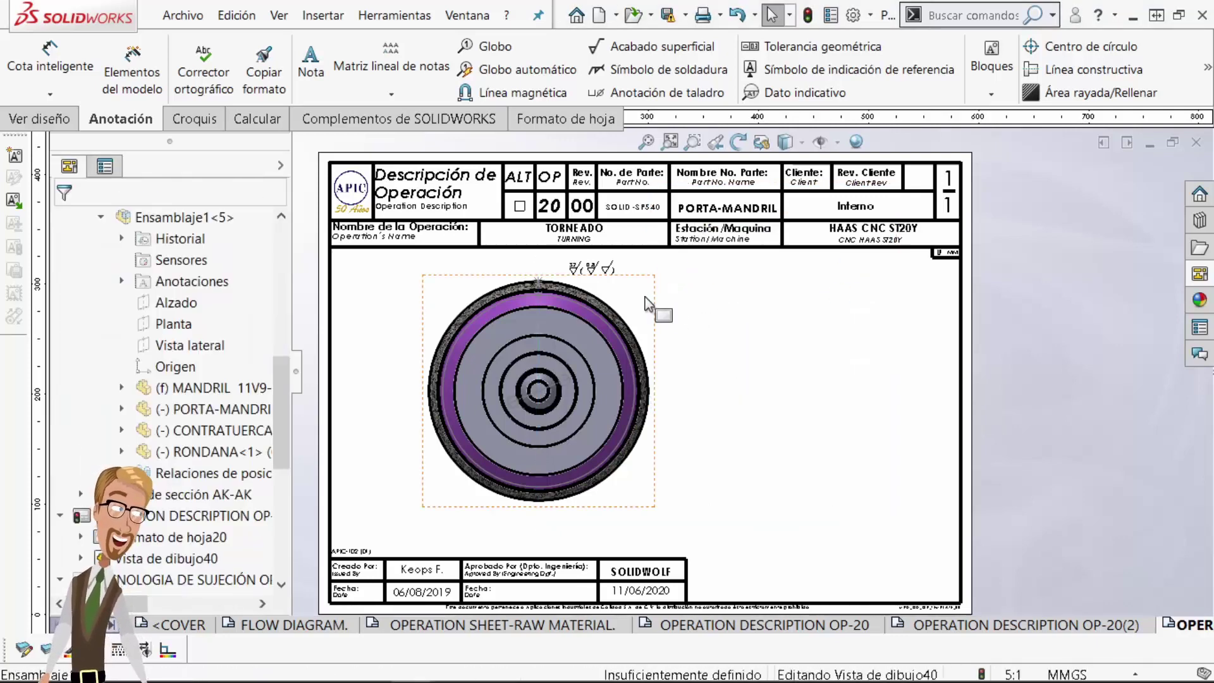
click(645, 304)
click(819, 383)
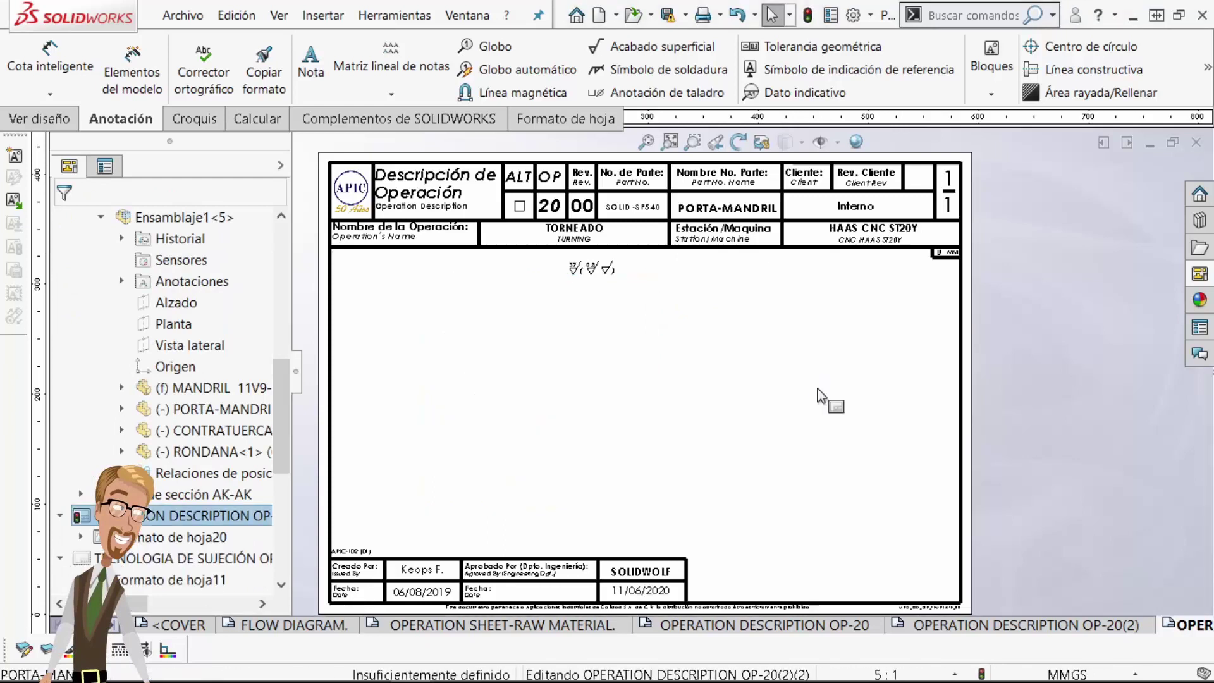
Place a new Izquierda view from the Paleta de visualización near the sheet centre, without projected views
click(1199, 274)
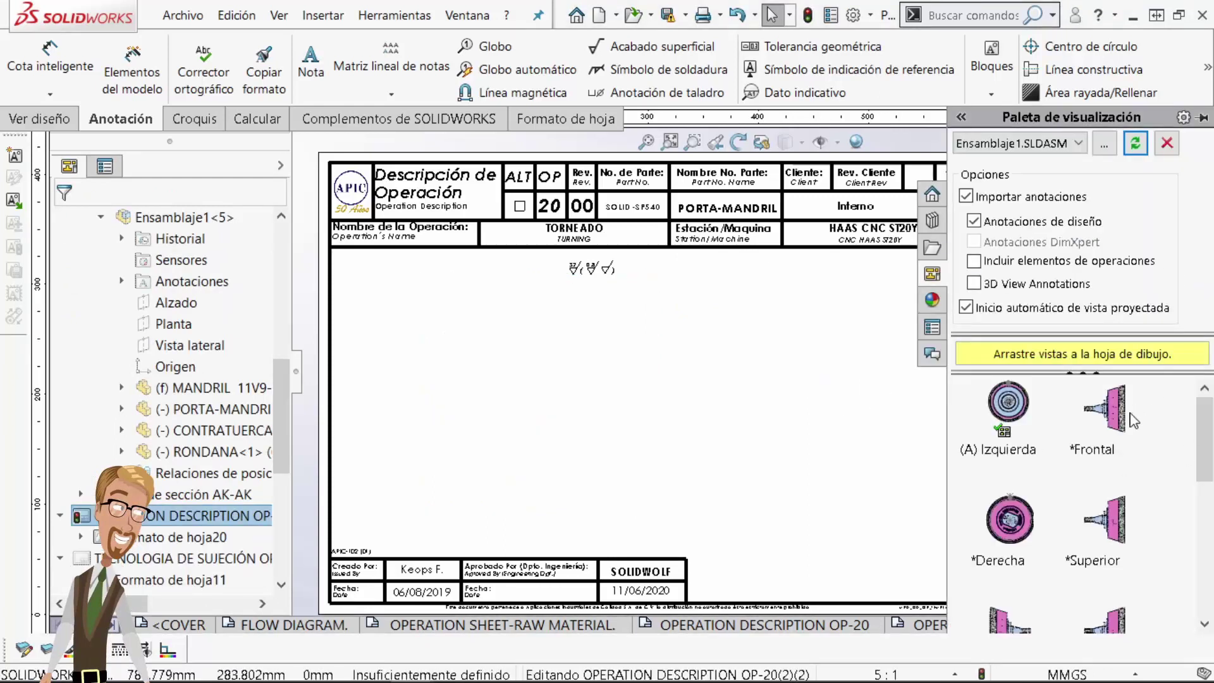
scroll(1205, 429, down, 2)
scroll(1205, 428, down, 2)
scroll(1208, 423, up, 4)
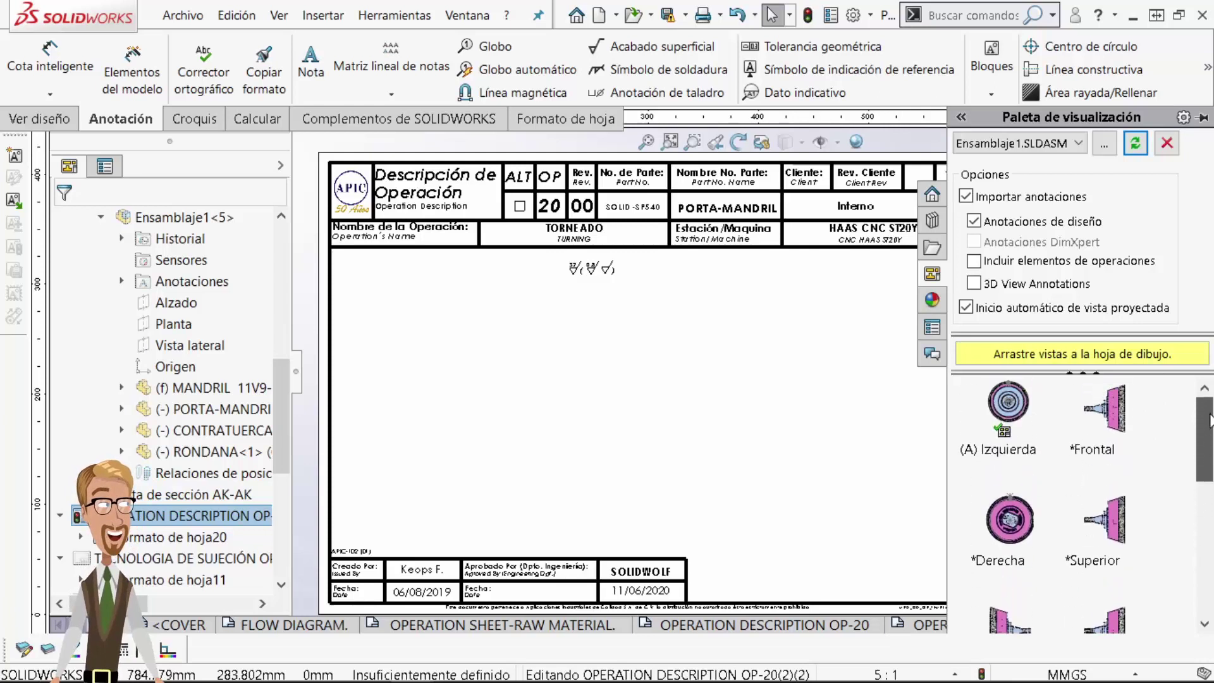
scroll(1207, 408, down, 2)
scroll(1207, 408, down, 2)
scroll(1201, 410, up, 4)
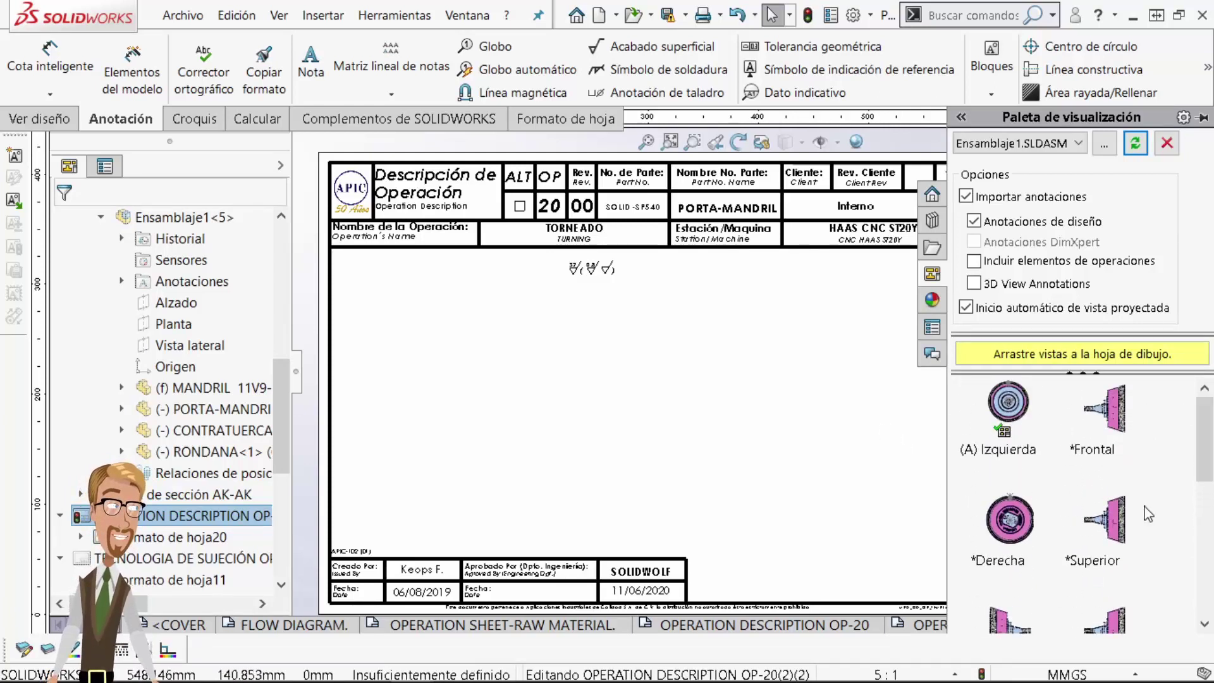
scroll(1069, 466, down, 4)
scroll(1063, 460, up, 4)
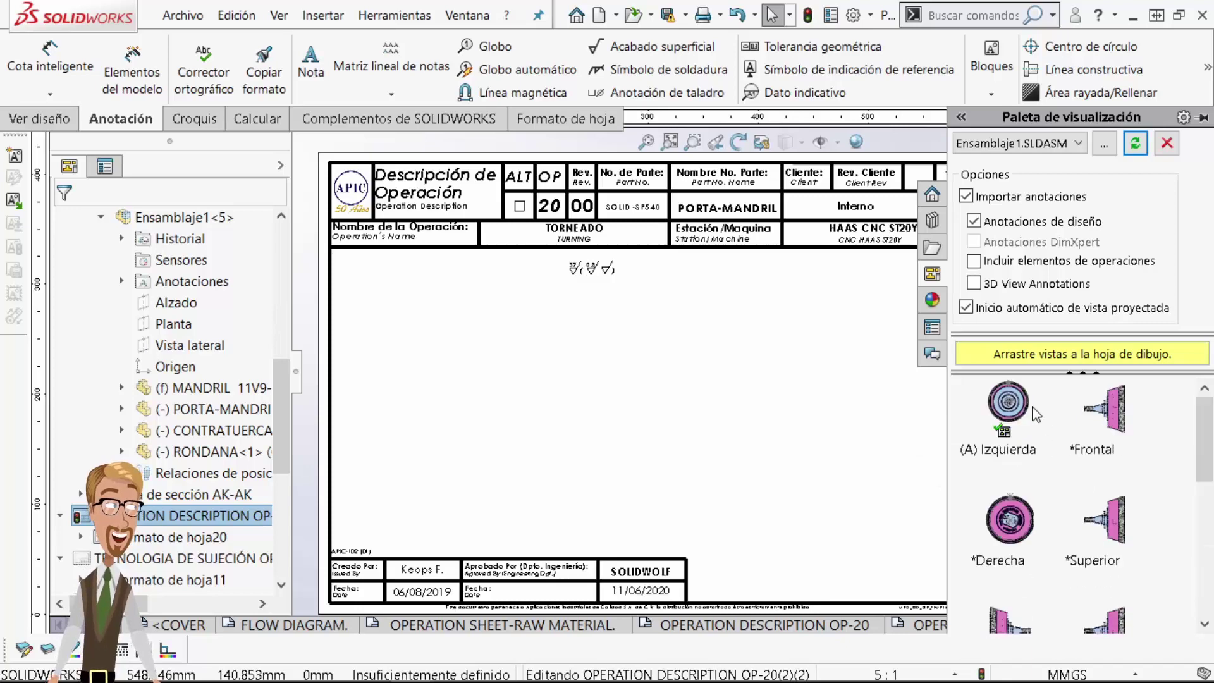
drag(1012, 405, 564, 390)
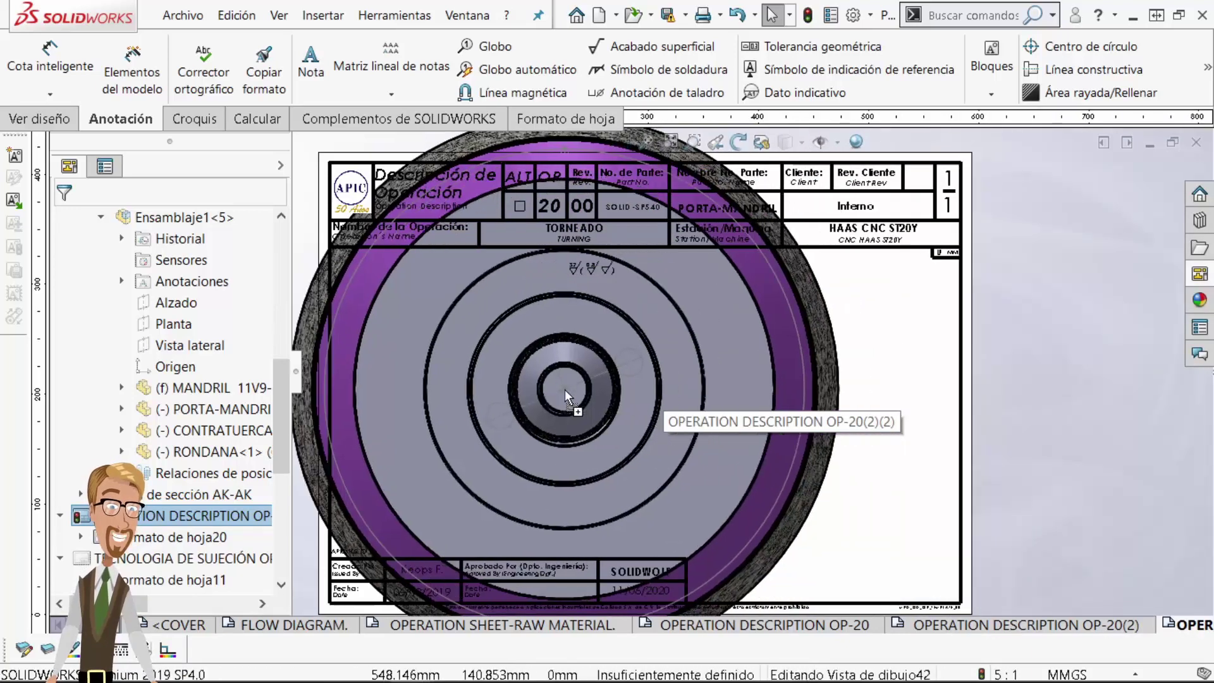
drag(564, 390, 565, 389)
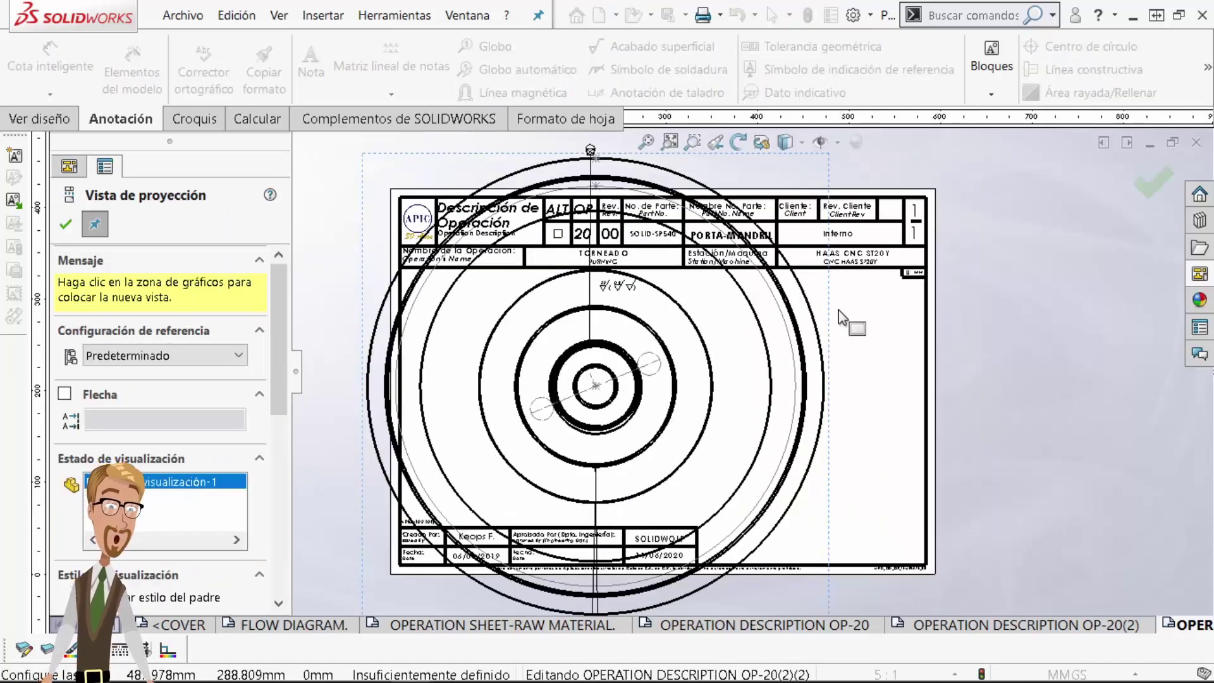
key(Escape)
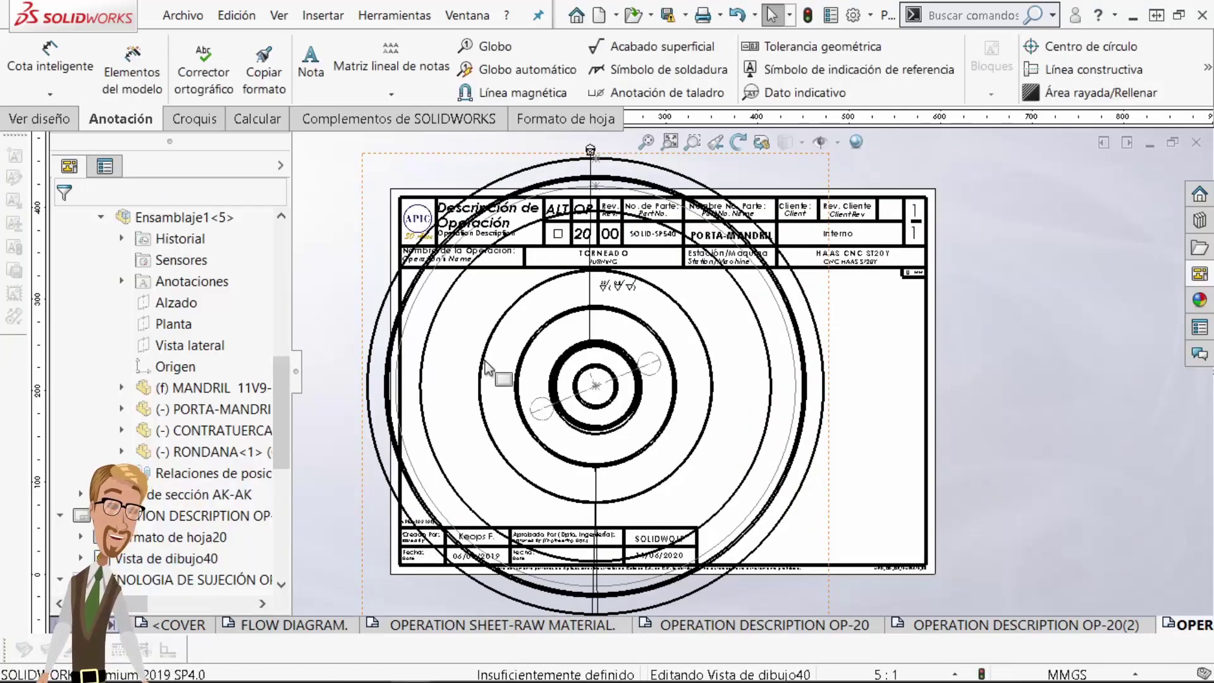
Set the new left view to Sombreado con aristas with Escala personalizada 2:1
click(825, 308)
scroll(278, 364, down, 3)
scroll(280, 366, down, 3)
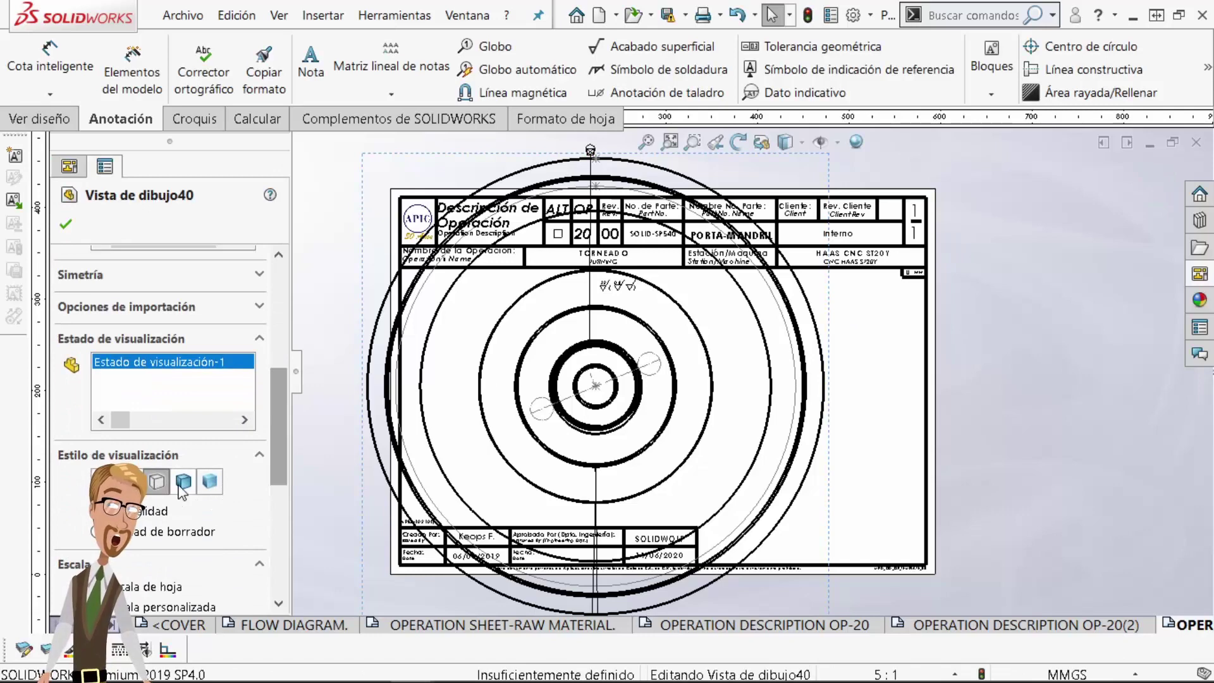
click(182, 484)
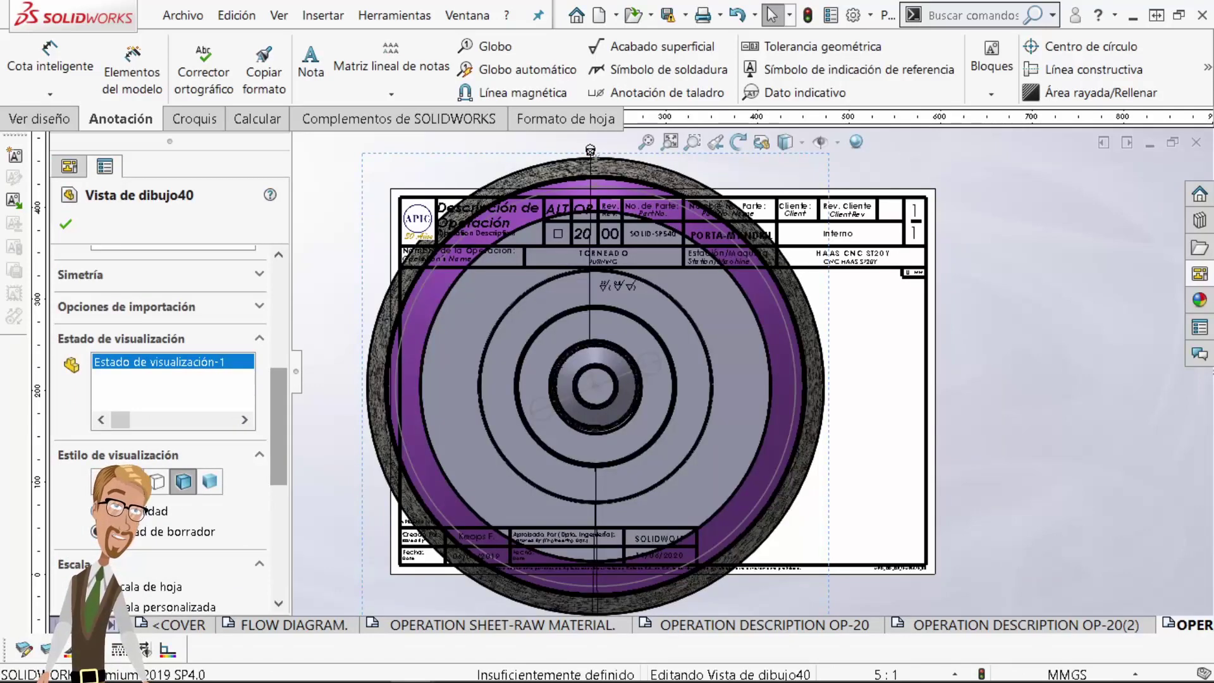
click(160, 530)
scroll(276, 416, down, 4)
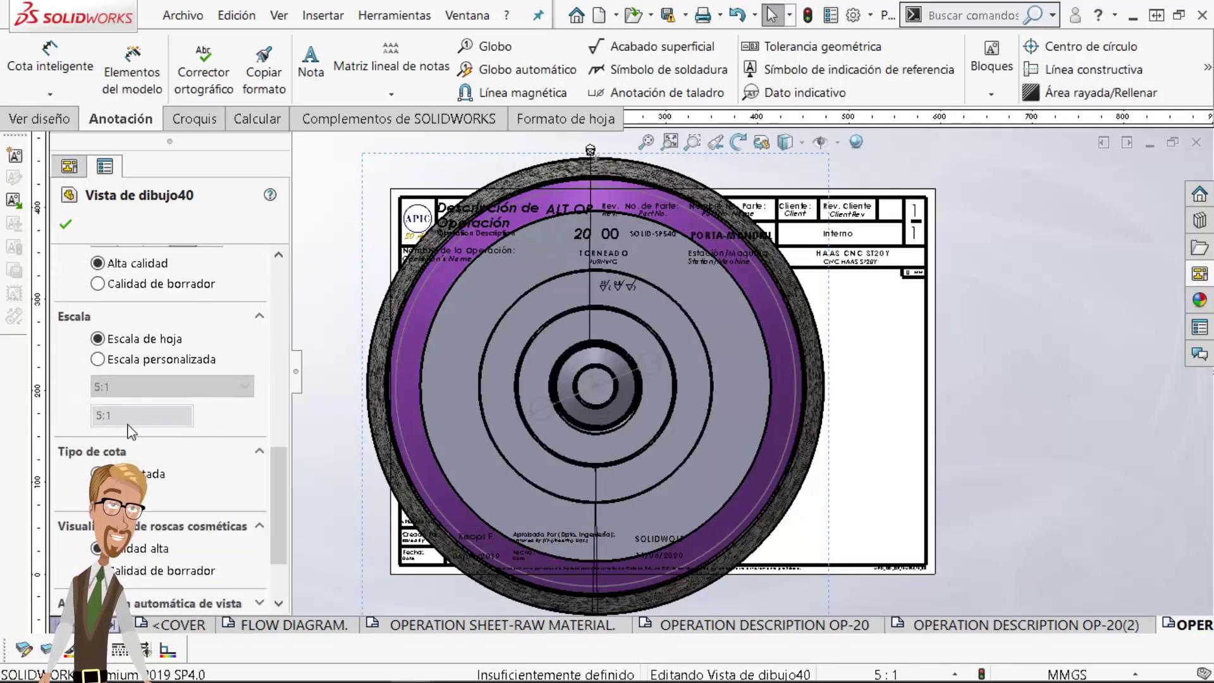
click(122, 361)
click(172, 387)
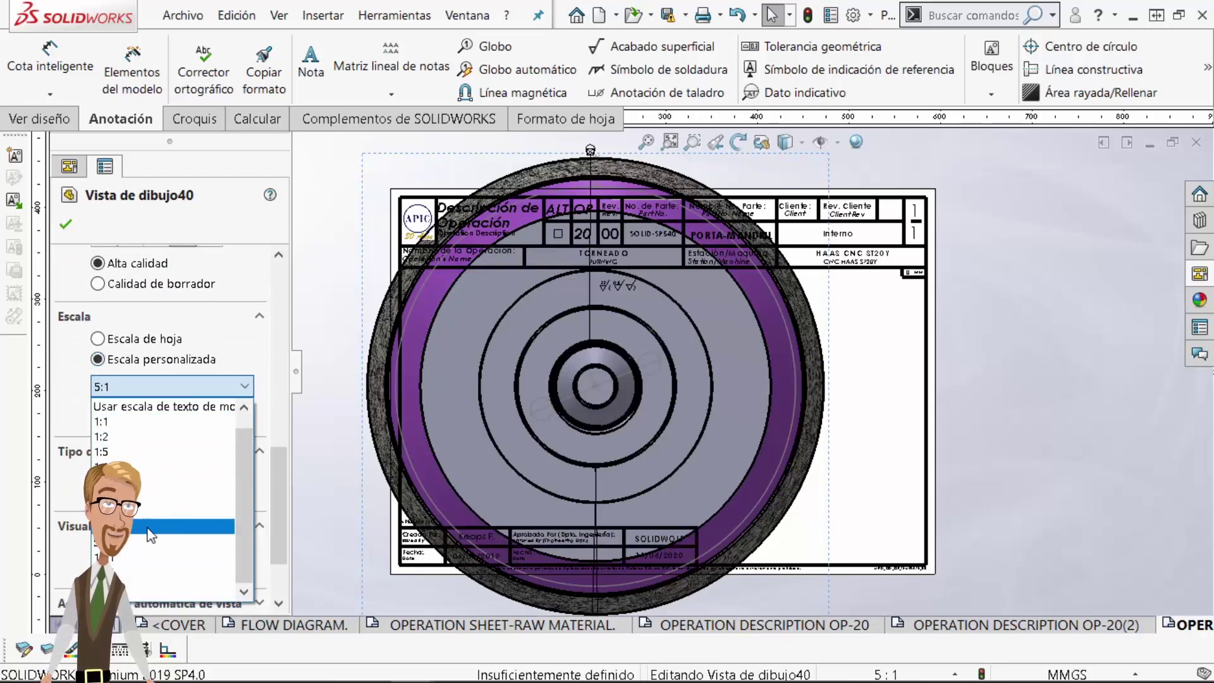
click(126, 531)
click(727, 496)
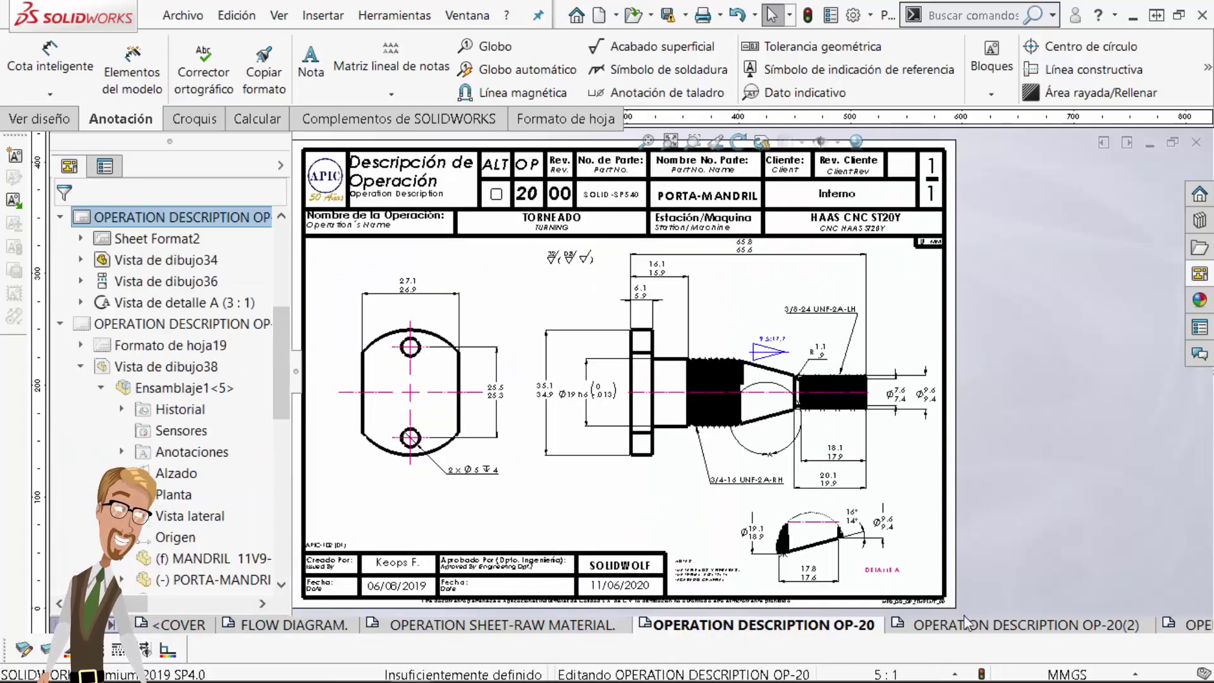
Go to sheet OP-20(2)(2) and select the round shaded side view
click(964, 620)
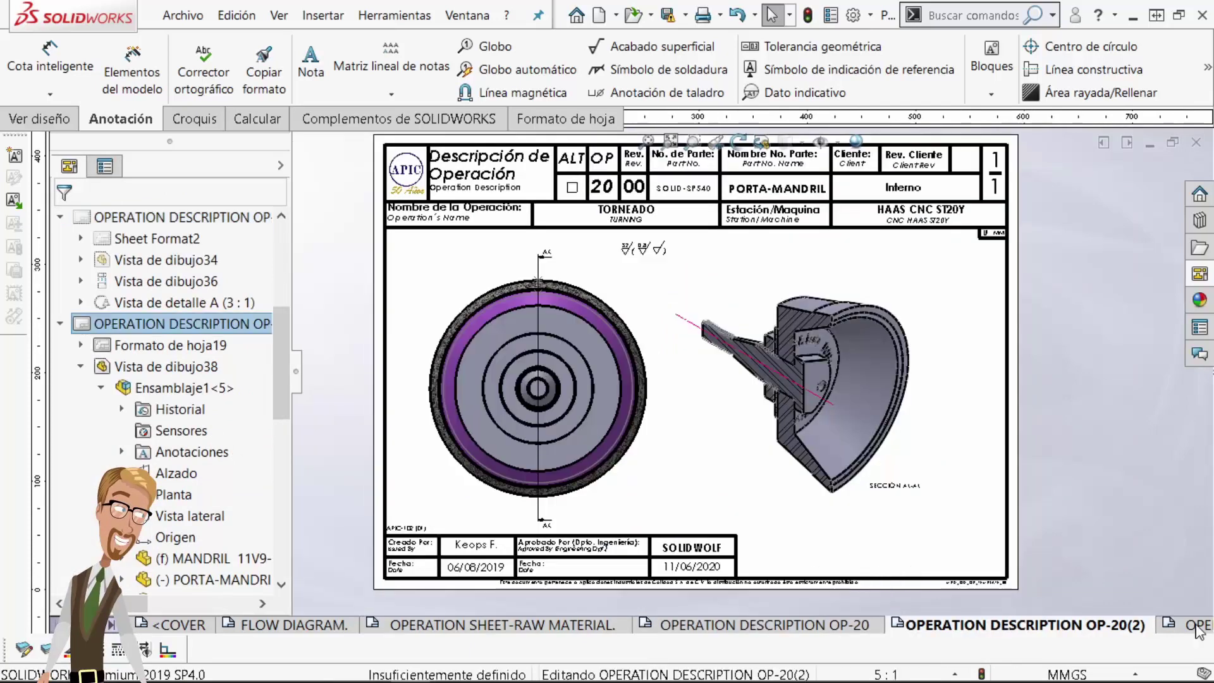
click(1197, 626)
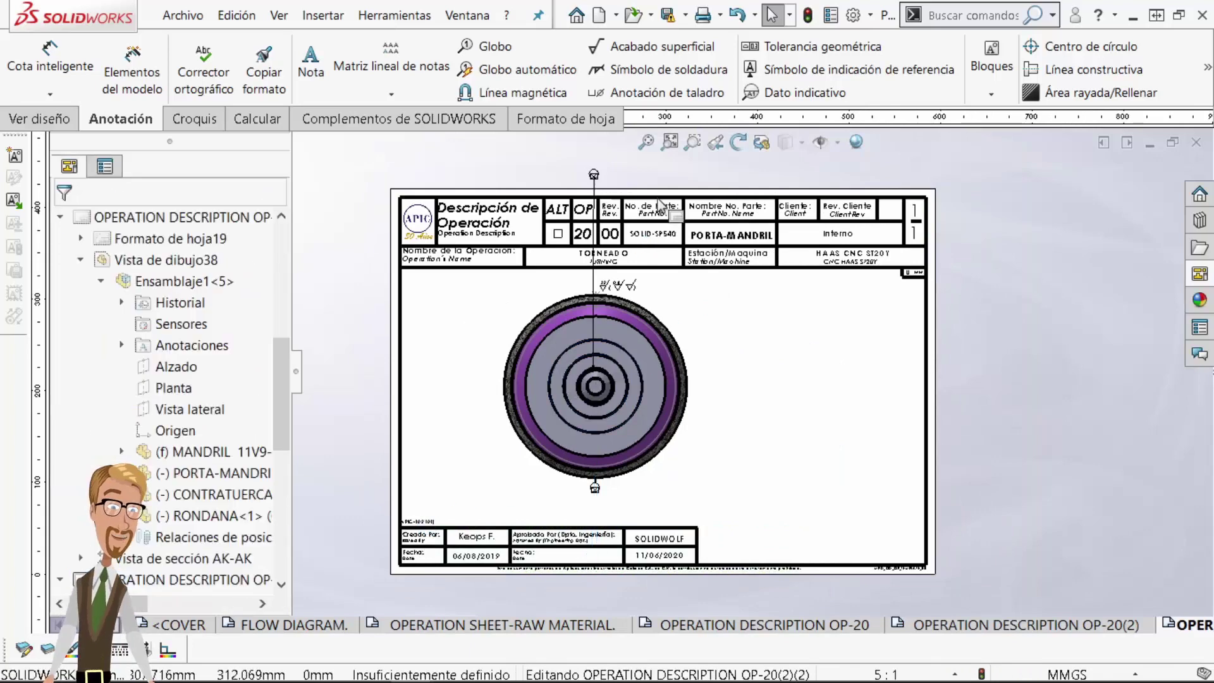
click(595, 185)
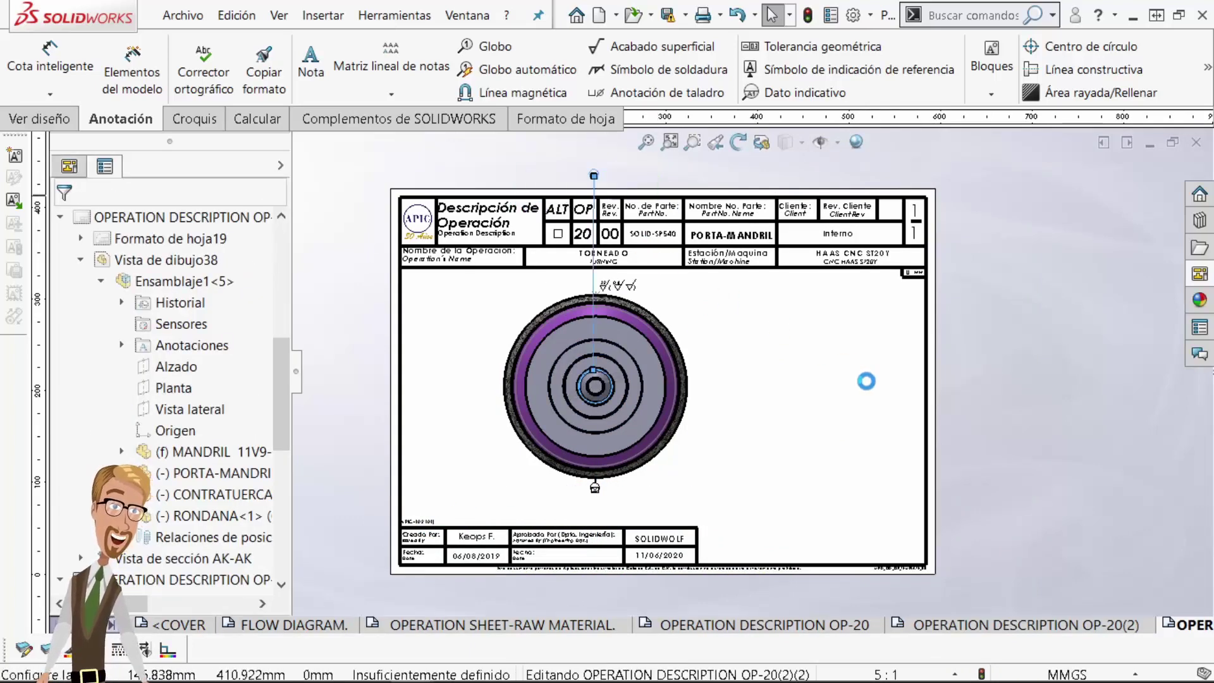
click(867, 412)
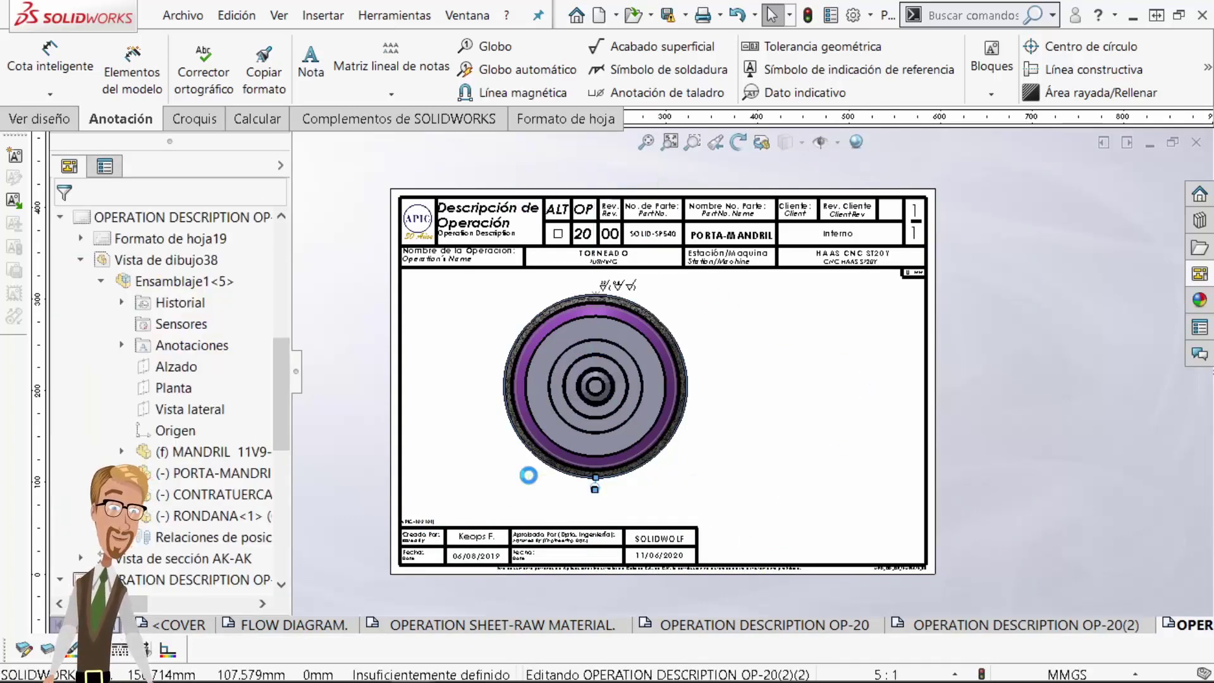
Drag the round side view left and slightly down on the sheet
click(696, 329)
drag(696, 329, 639, 359)
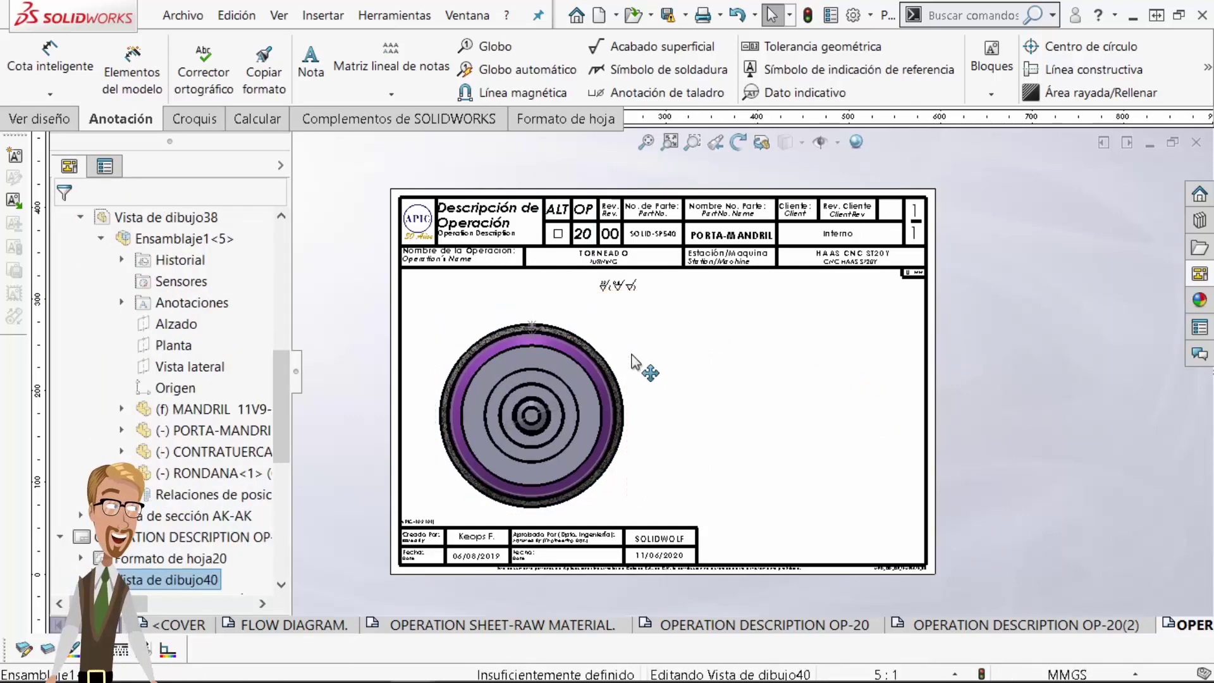
click(811, 428)
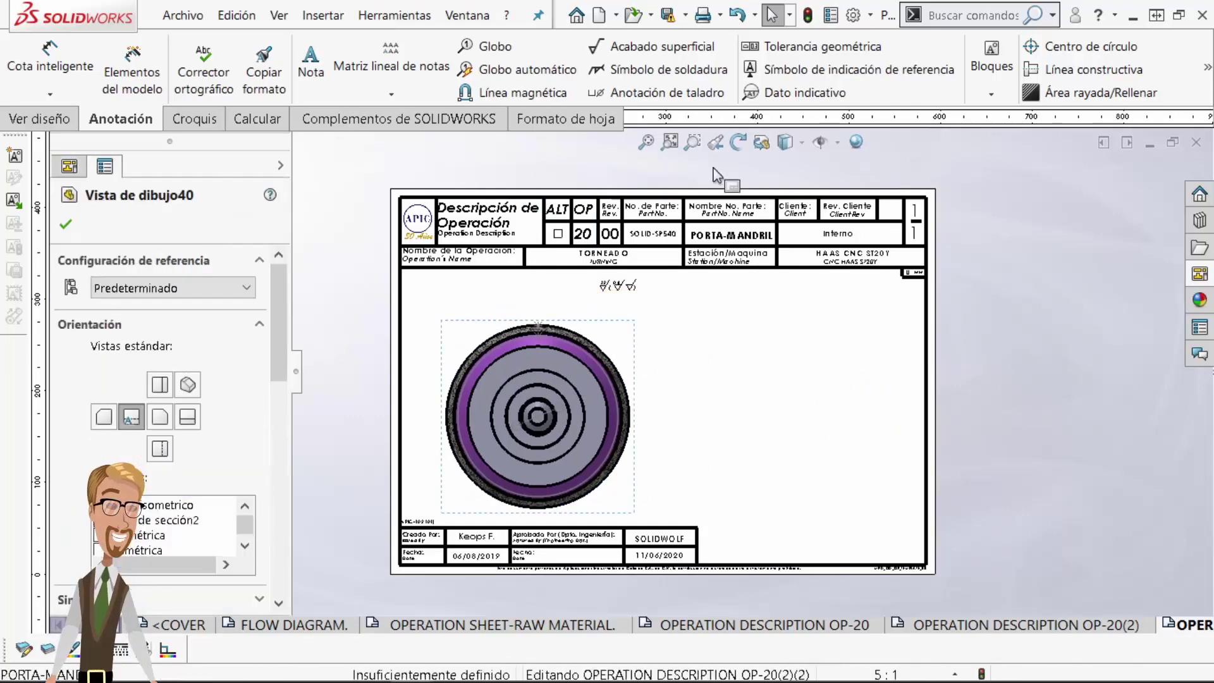
click(63, 122)
Create section view AM-AM cut vertically through the round view's centre, placed to its right
click(258, 64)
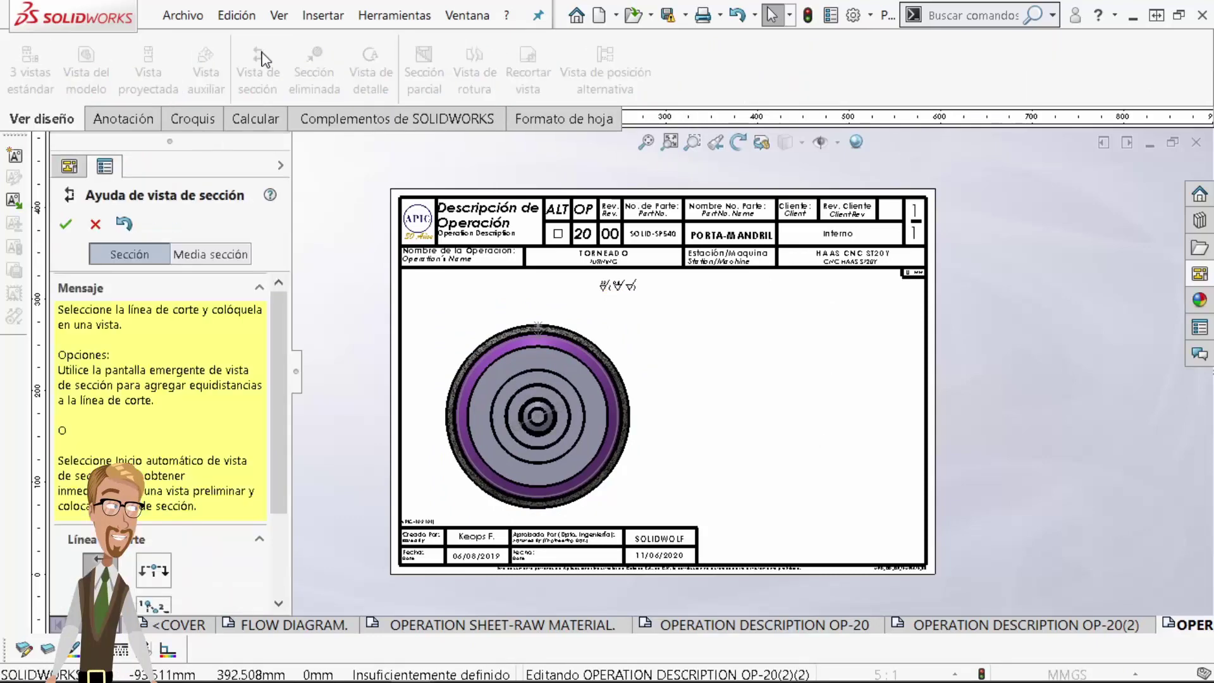
click(541, 424)
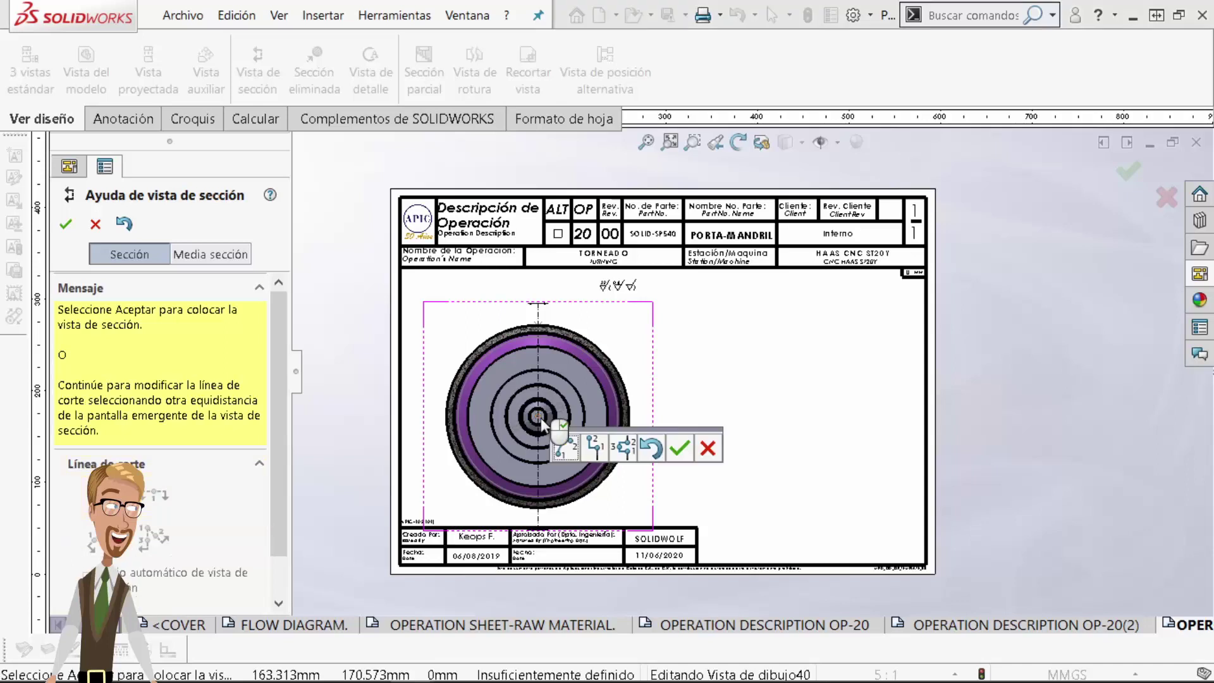
right_click(541, 424)
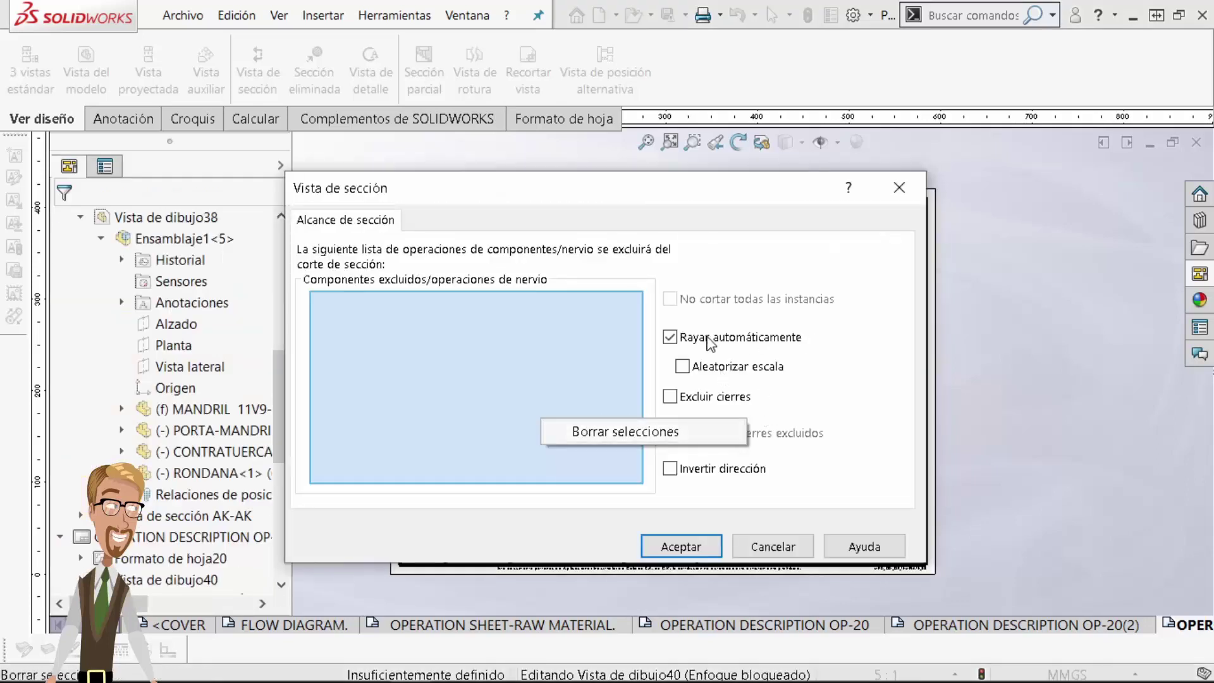
click(699, 550)
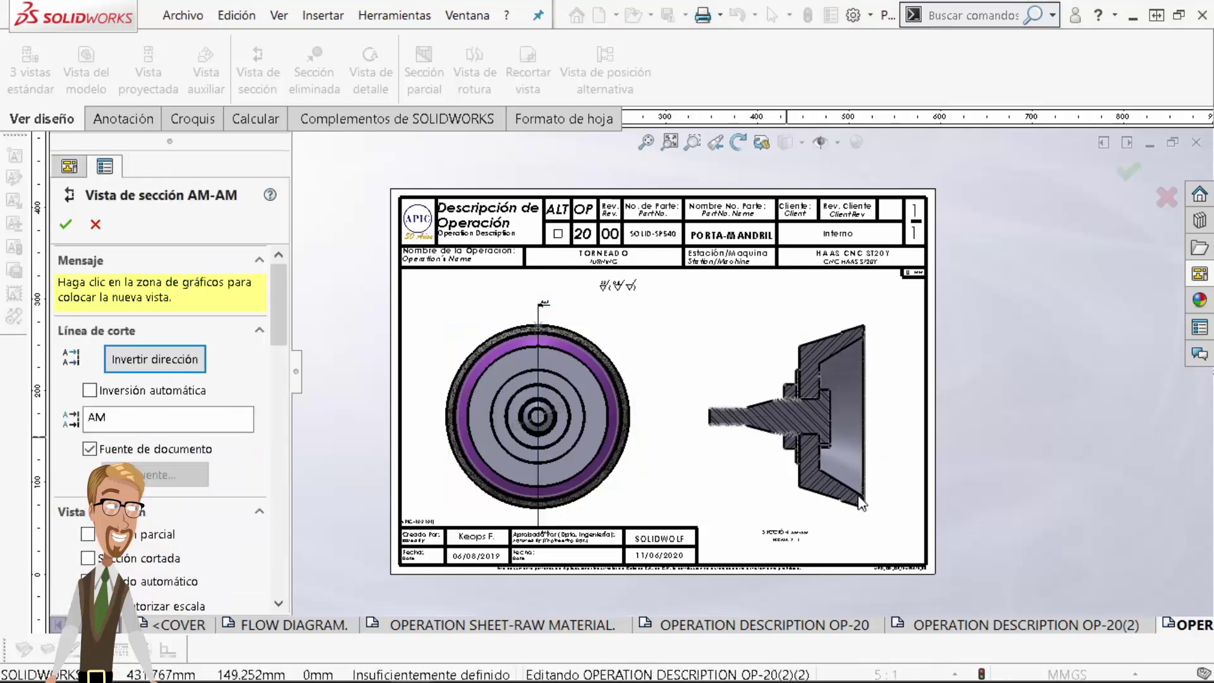
key(Return)
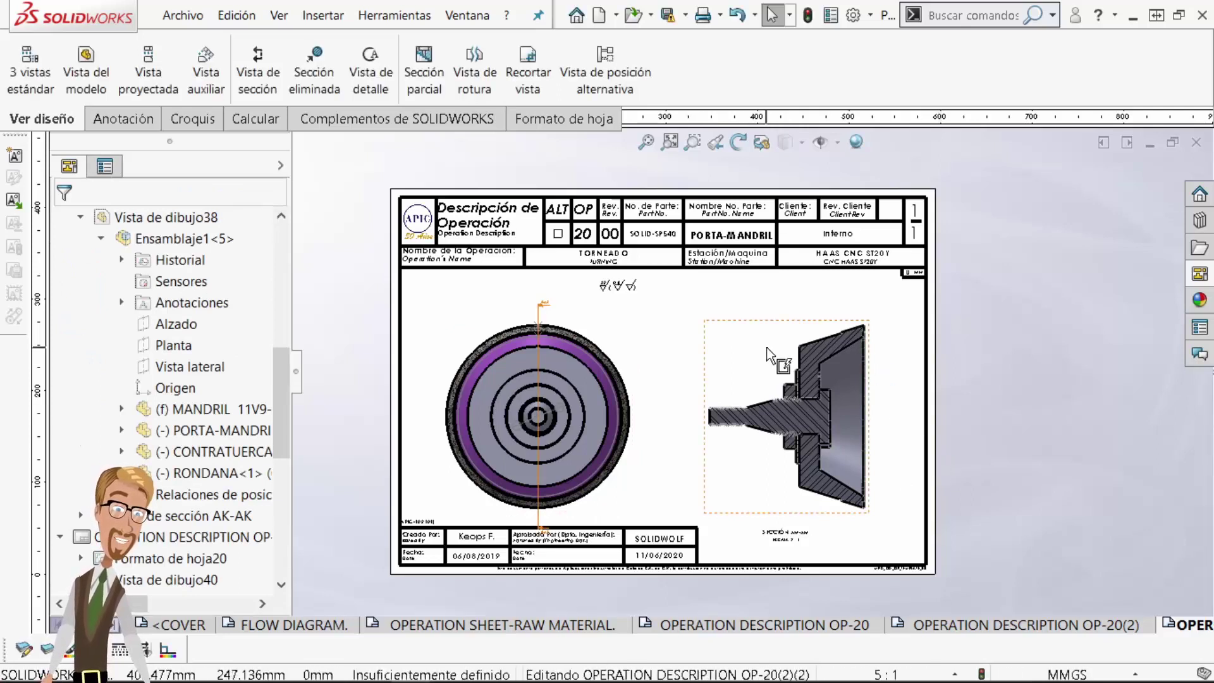
Select section view AM-AM and rotate it in 3D
click(744, 357)
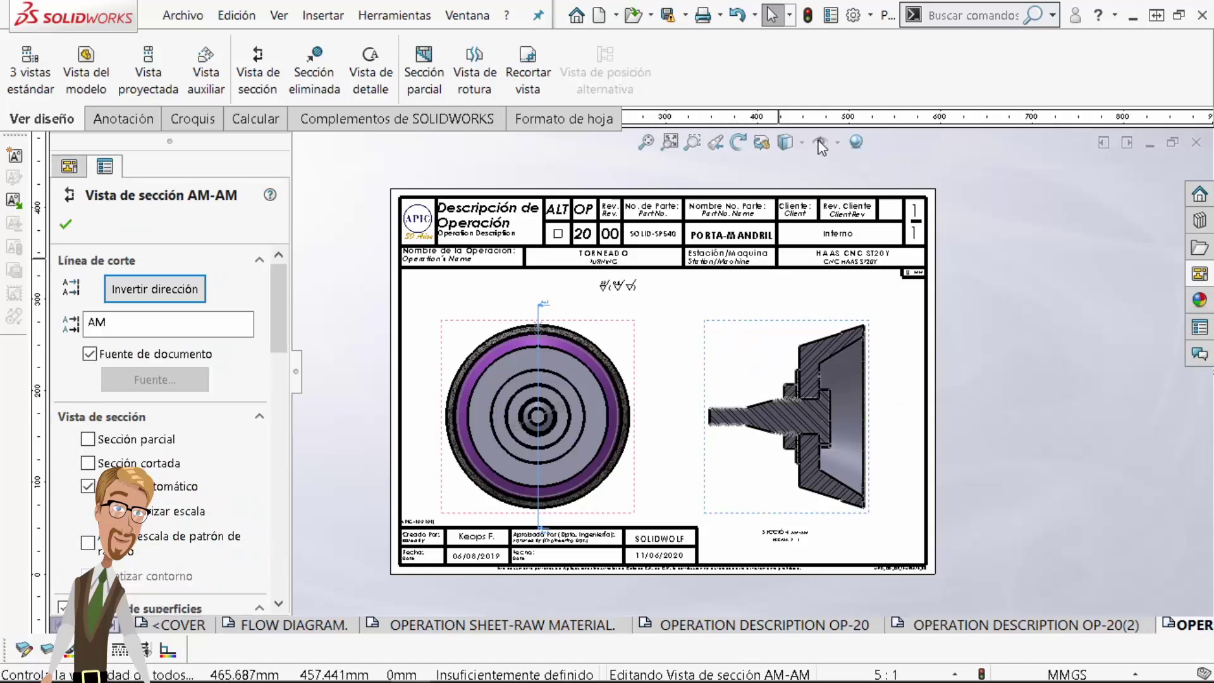
click(762, 144)
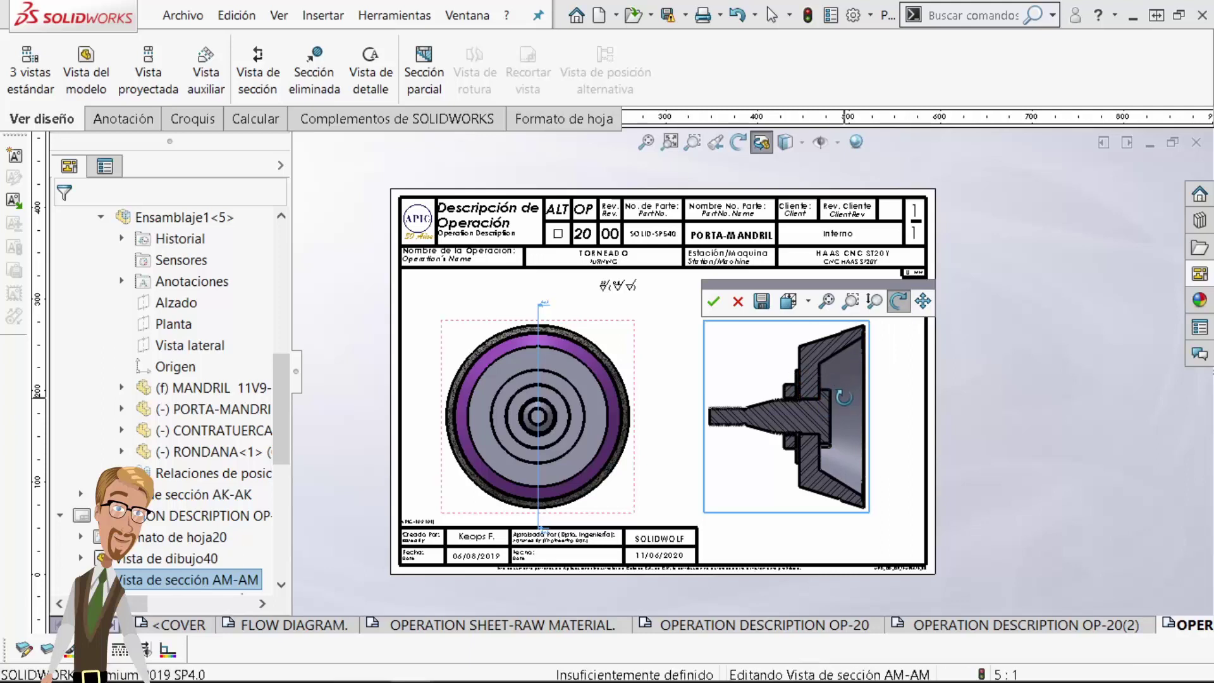
mouse_move(844, 397)
mouse_down()
mouse_move(755, 449)
mouse_move(791, 481)
mouse_move(876, 461)
mouse_move(741, 446)
mouse_move(800, 430)
mouse_move(756, 425)
mouse_move(810, 417)
mouse_move(995, 433)
mouse_move(835, 429)
mouse_up()
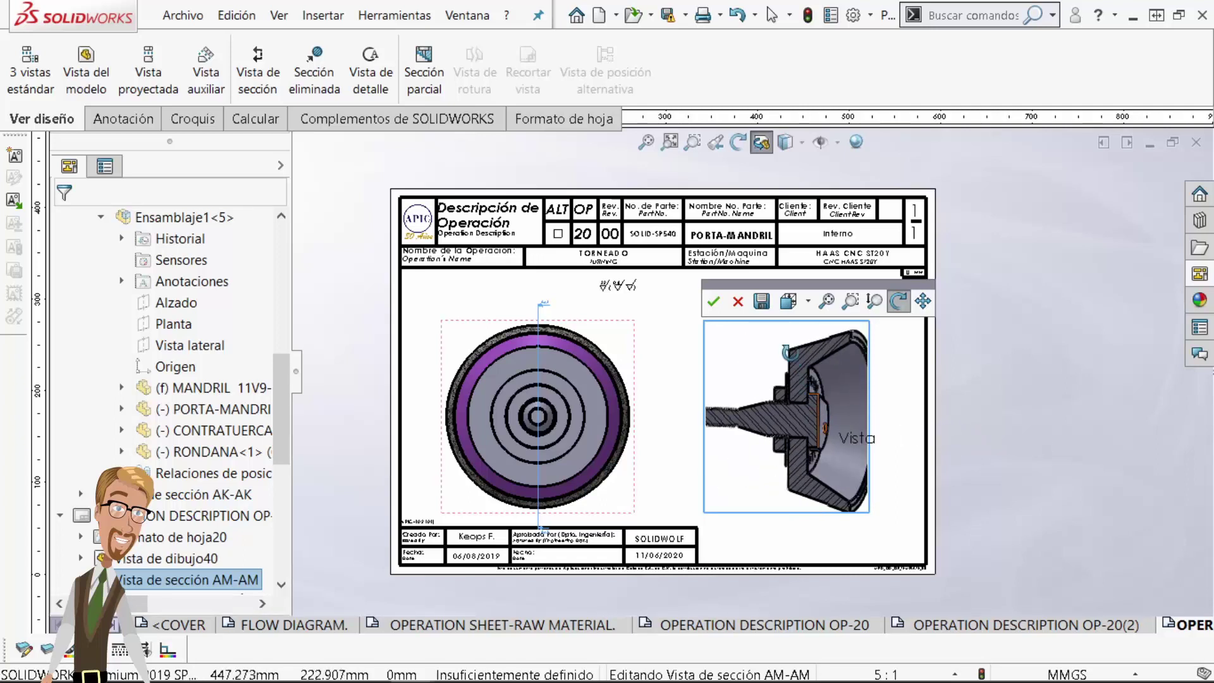
Set section view AM-AM to isometric orientation and shift it left beside the round view
click(809, 302)
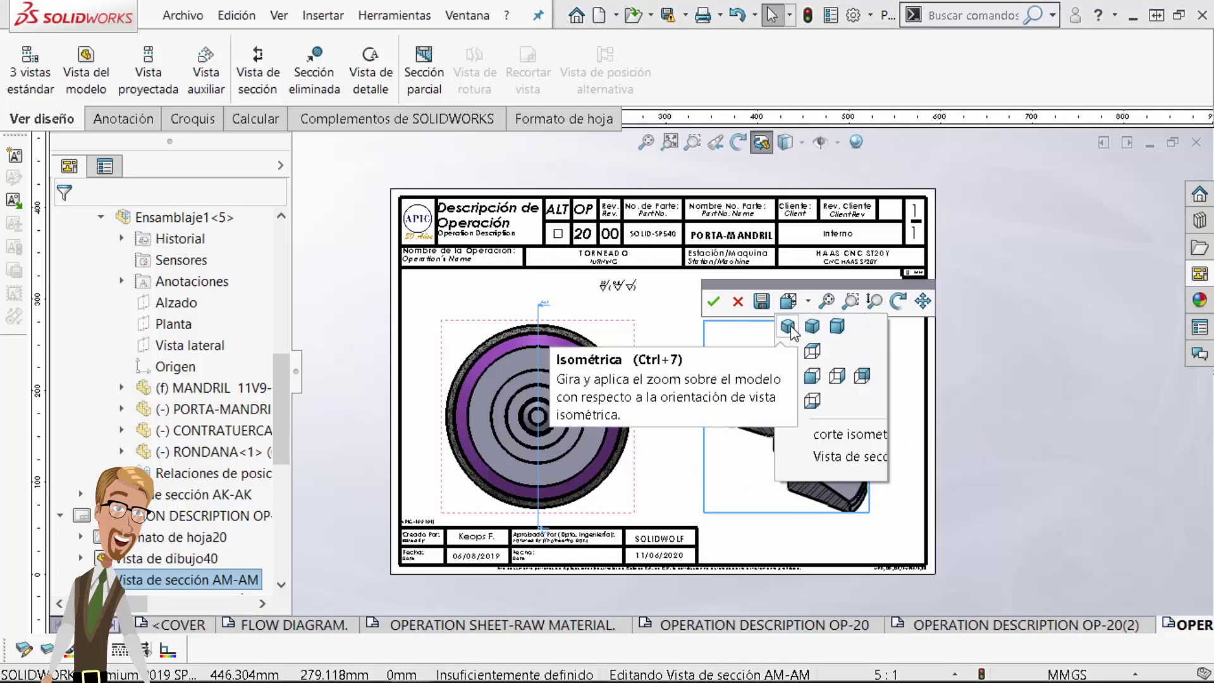
click(789, 327)
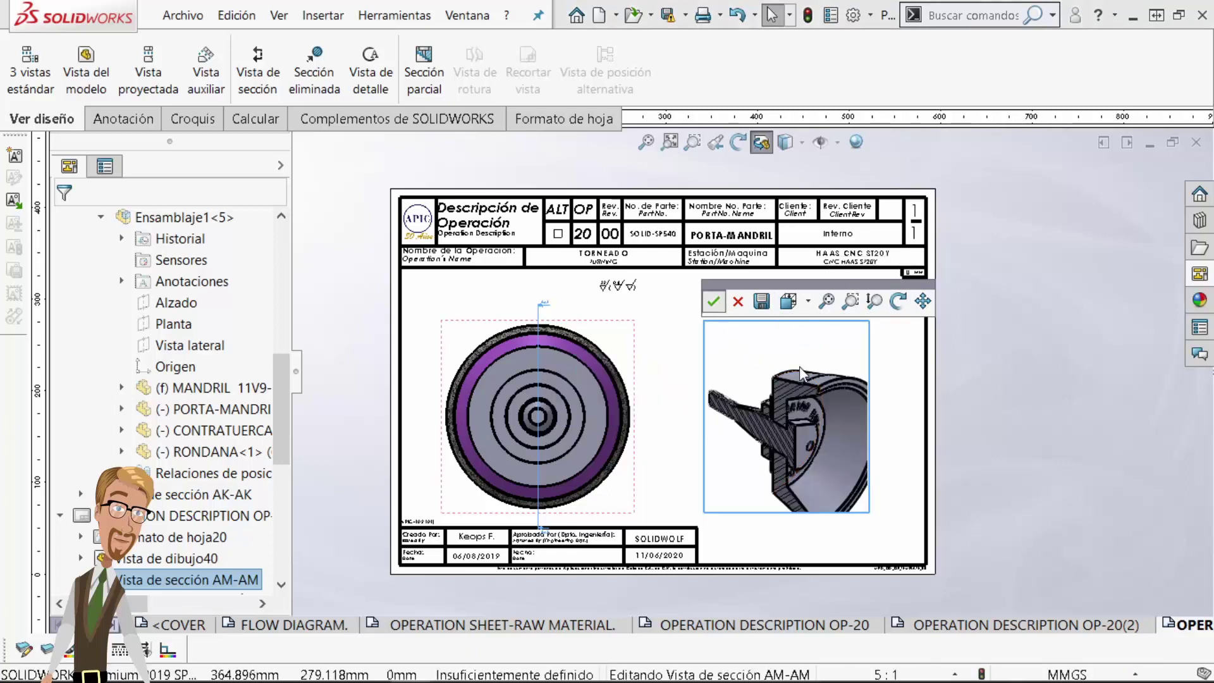
key(Return)
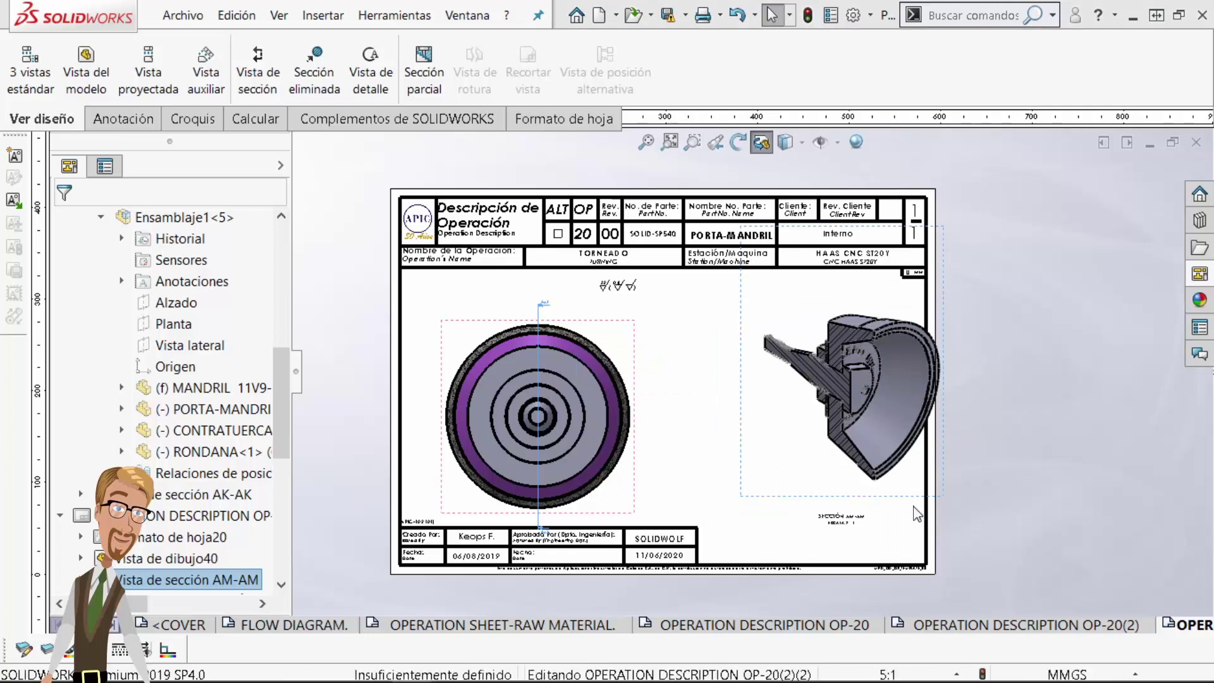
drag(892, 514, 818, 516)
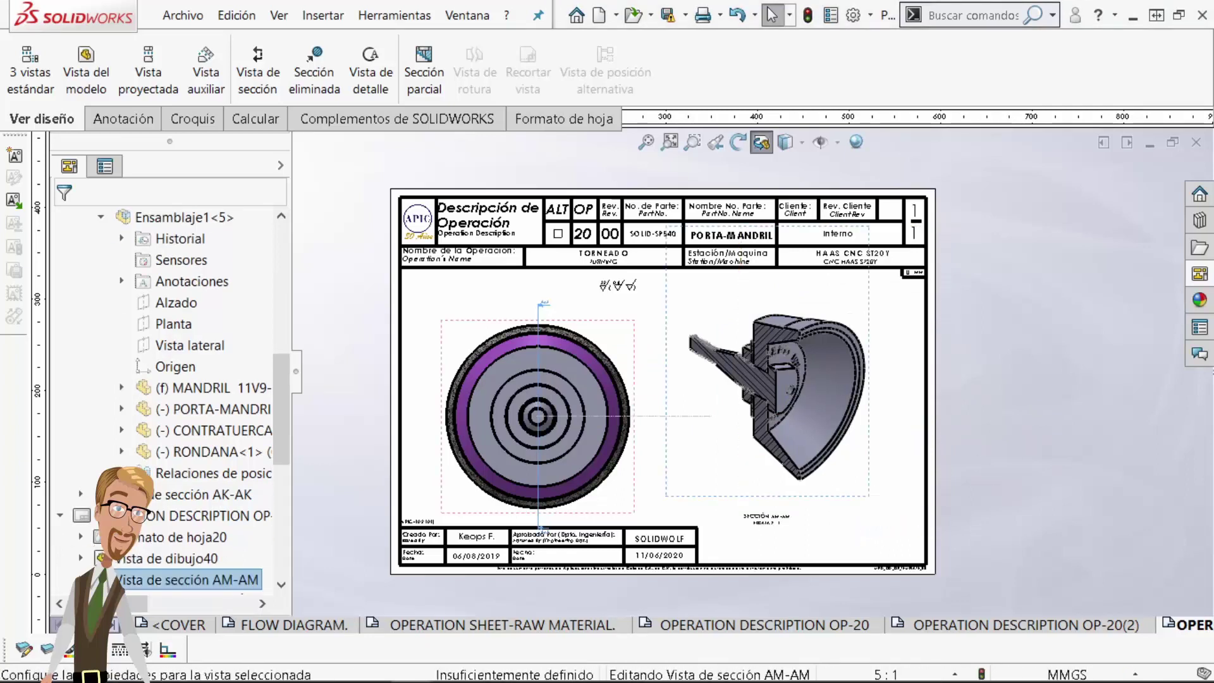
click(1006, 428)
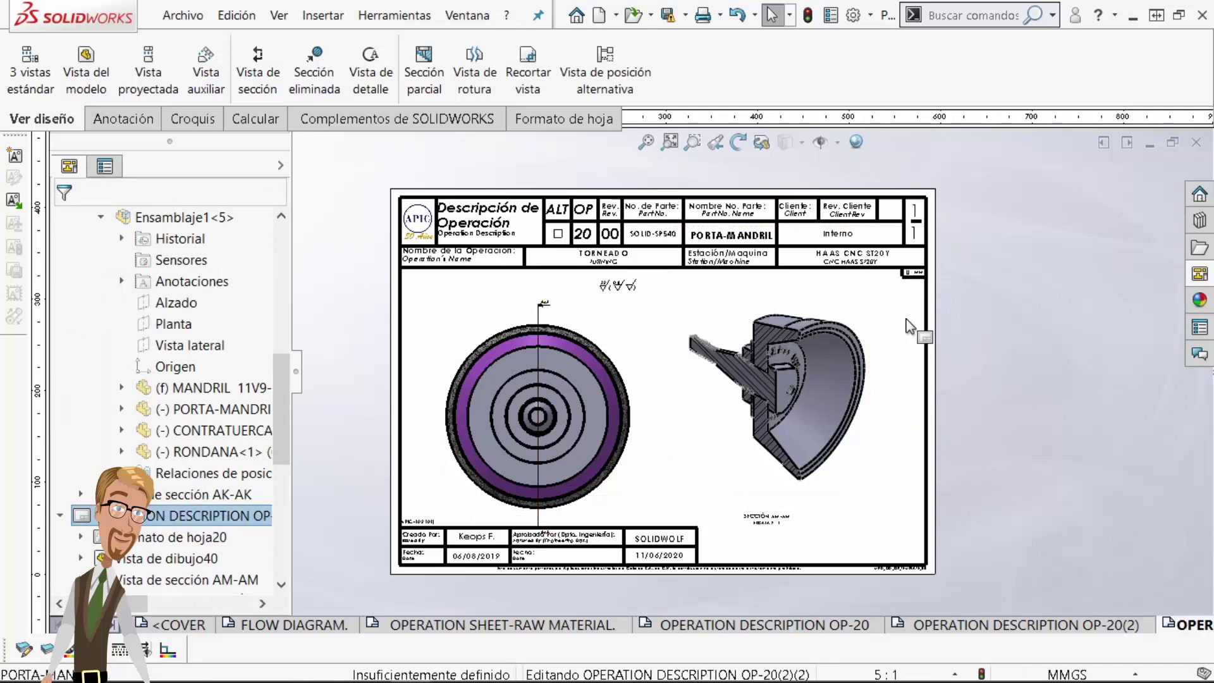
Switch to the Ensamblaje1 assembly, orbit it, and bring up the view settings list
key(ctrl+Tab)
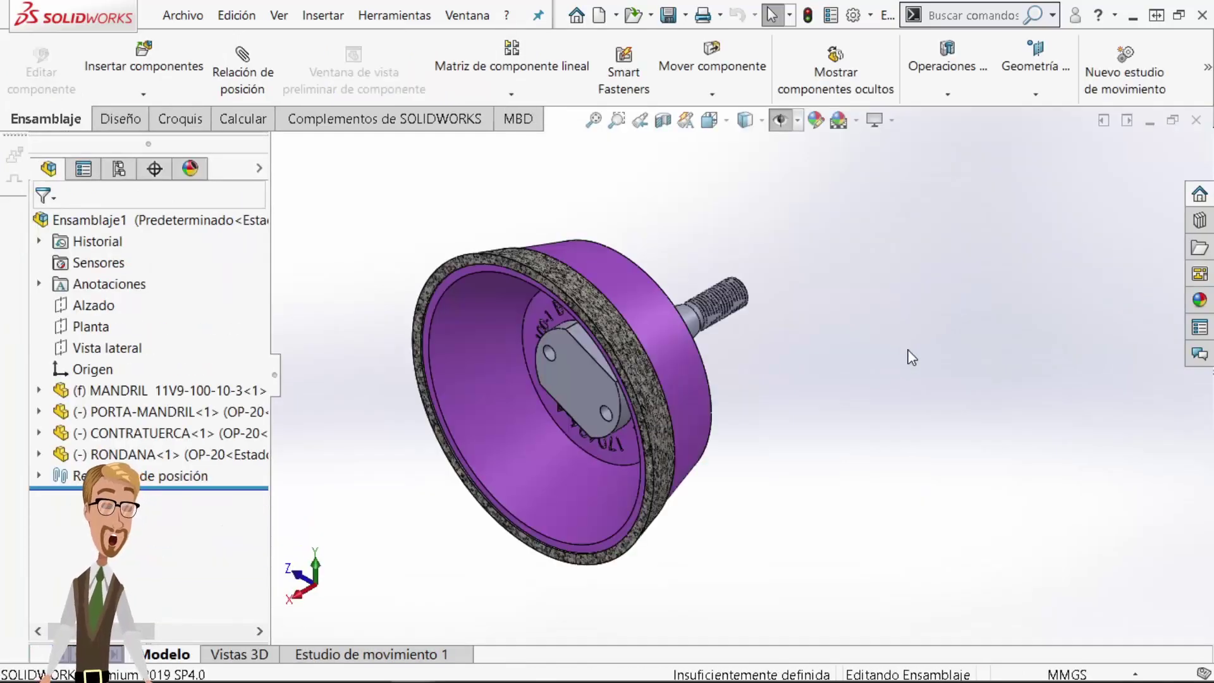
middle_drag(885, 376, 864, 370)
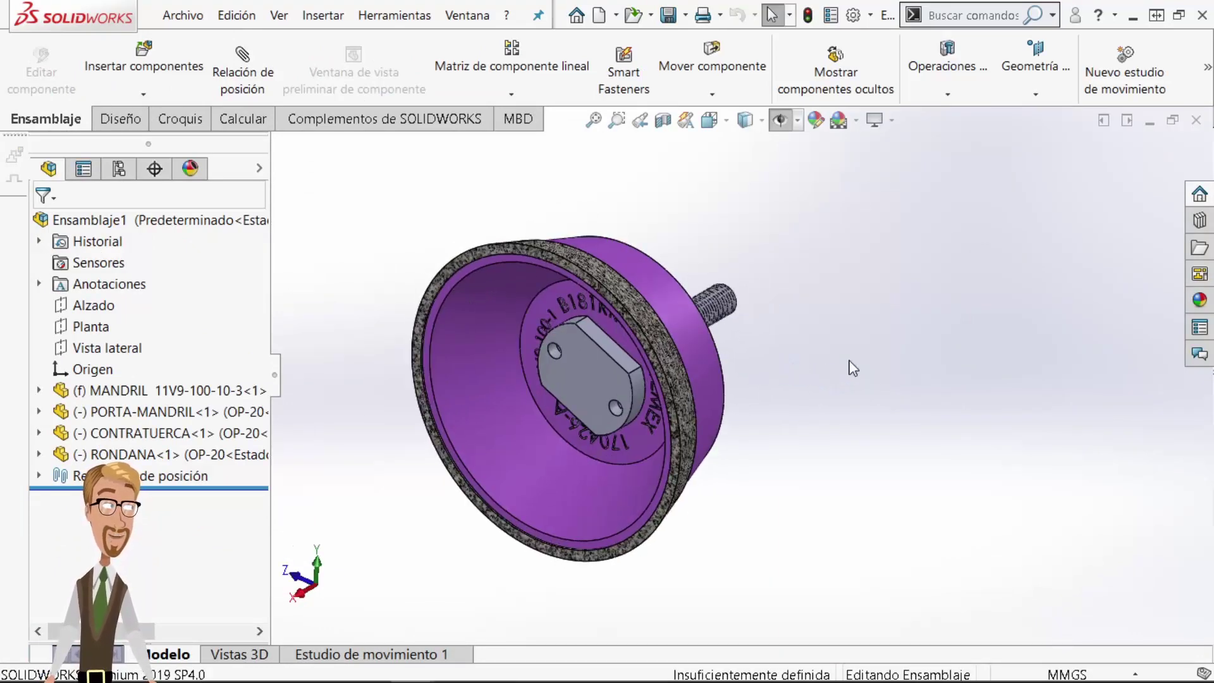
click(893, 122)
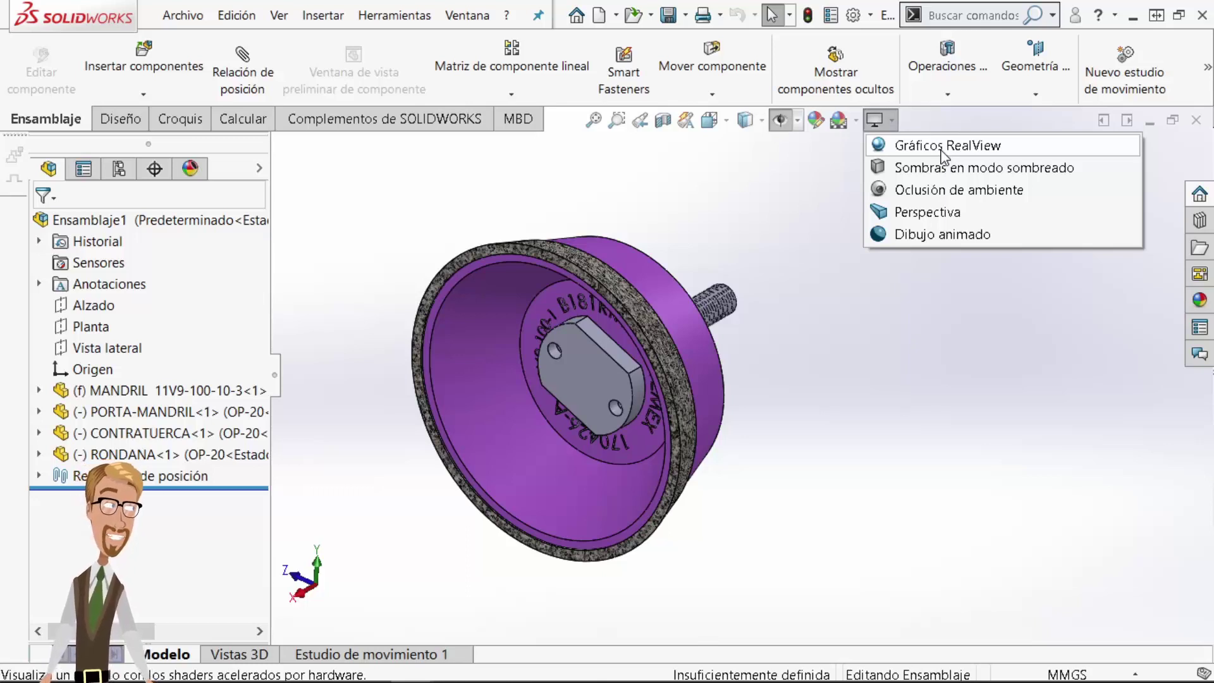
Enable RealView graphics on the assembly and orbit it round to a side view
click(942, 147)
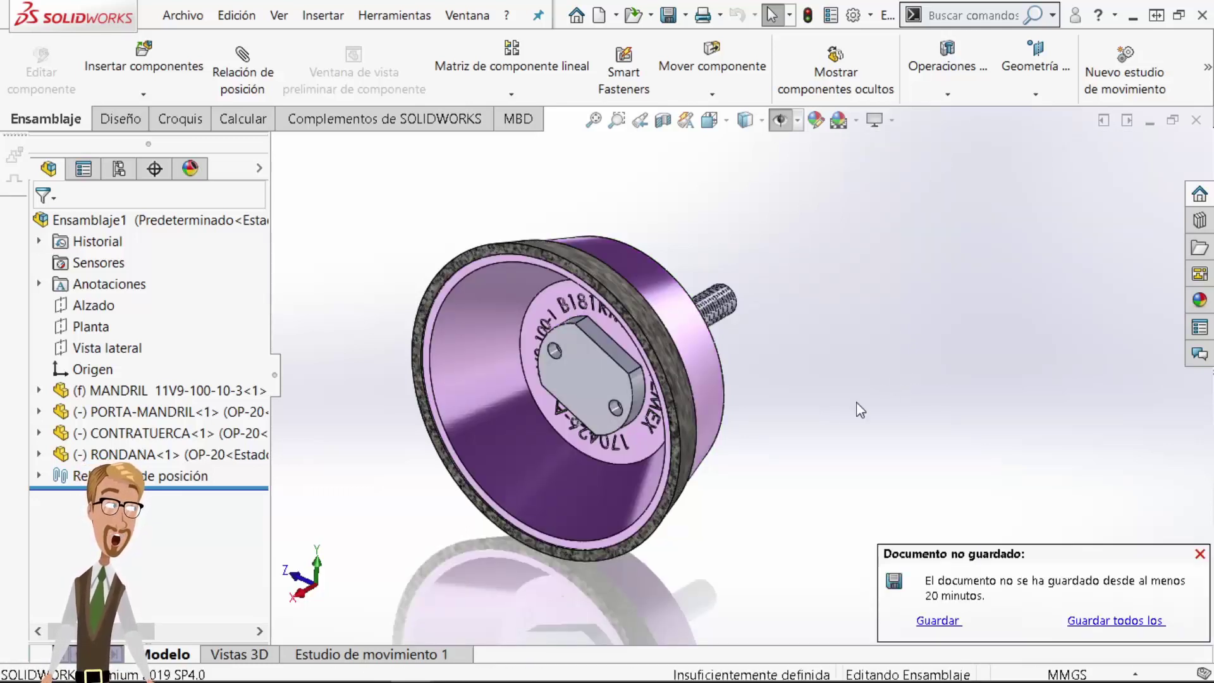
mouse_move(842, 419)
middle_down()
mouse_move(610, 399)
mouse_move(683, 423)
mouse_move(816, 436)
middle_up()
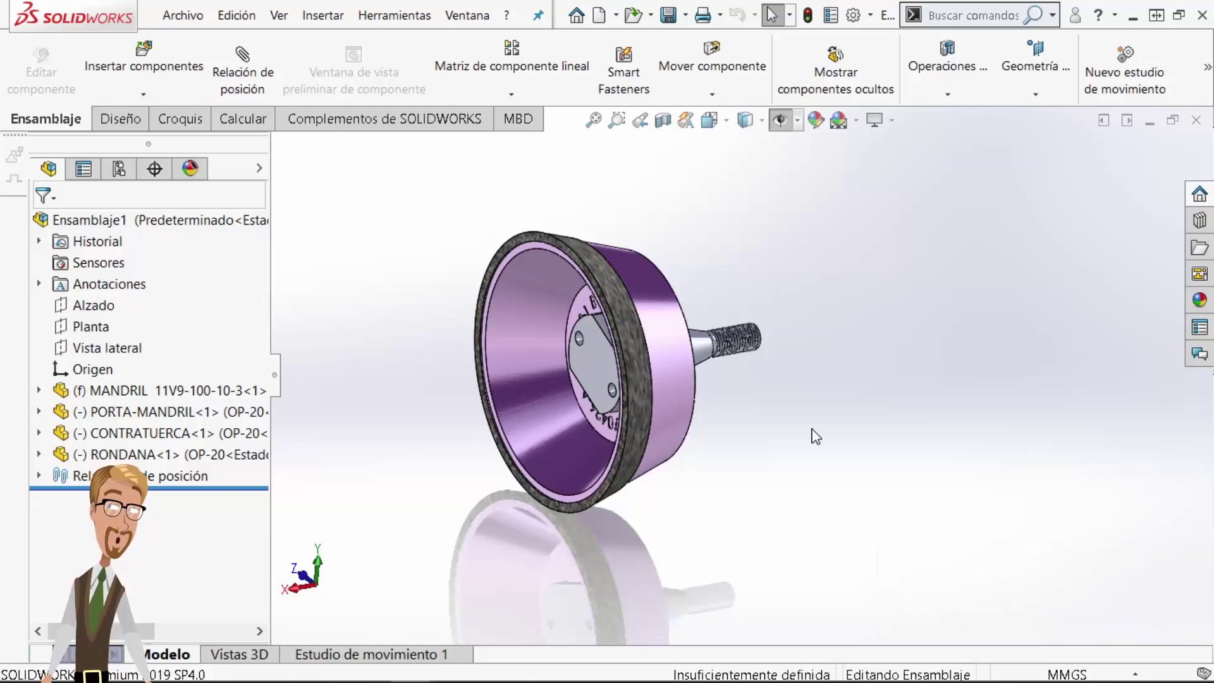
mouse_move(778, 298)
middle_down()
mouse_move(651, 324)
mouse_move(791, 392)
middle_up()
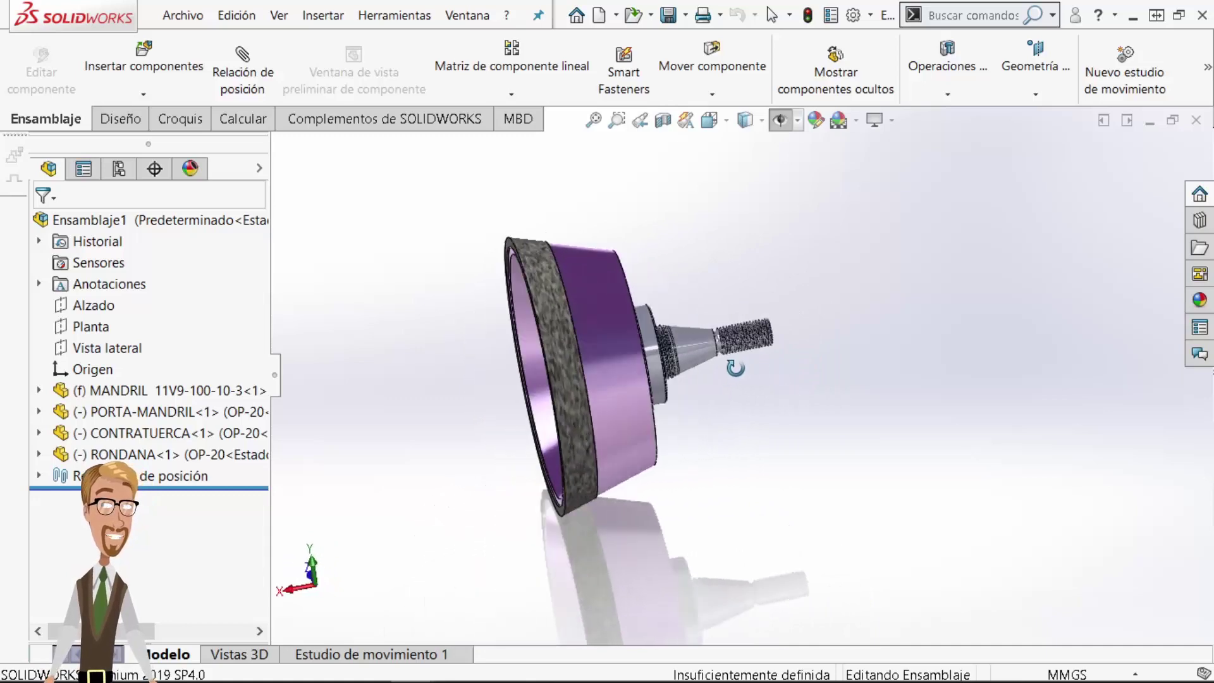
middle_drag(791, 392, 757, 385)
mouse_move(701, 457)
middle_down()
mouse_move(693, 463)
mouse_move(708, 455)
middle_up()
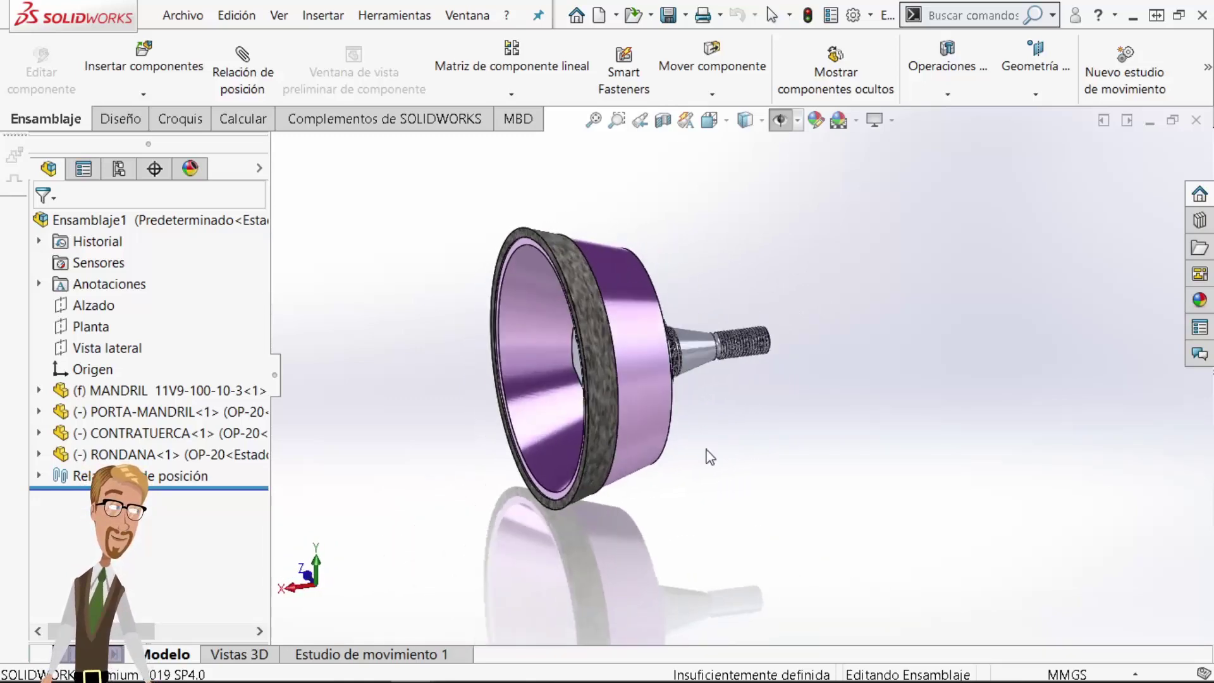